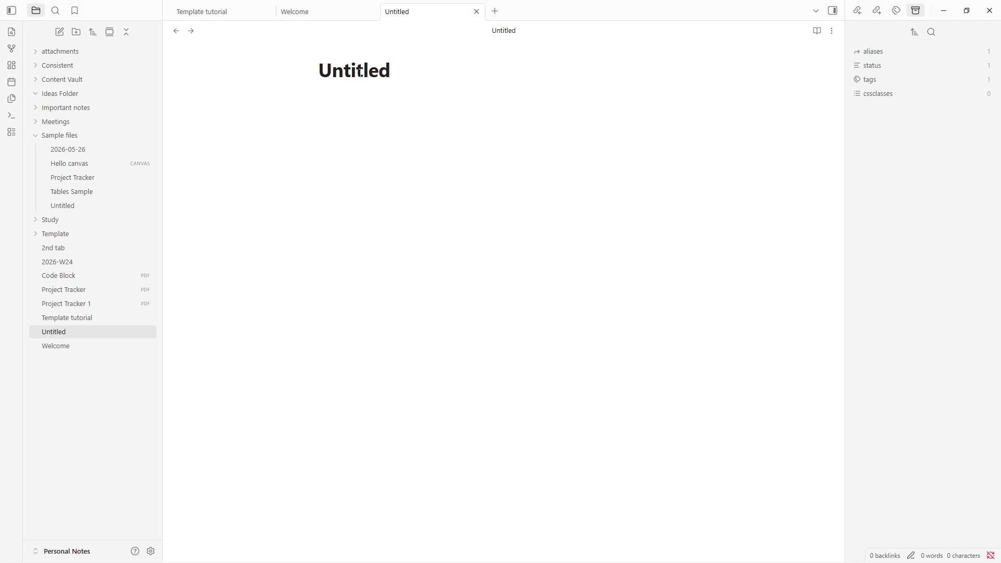
Rename the untitled note as "Place here".
{"action": "left_click_drag", "start_coordinate": [402, 71], "coordinate": [319, 69]}
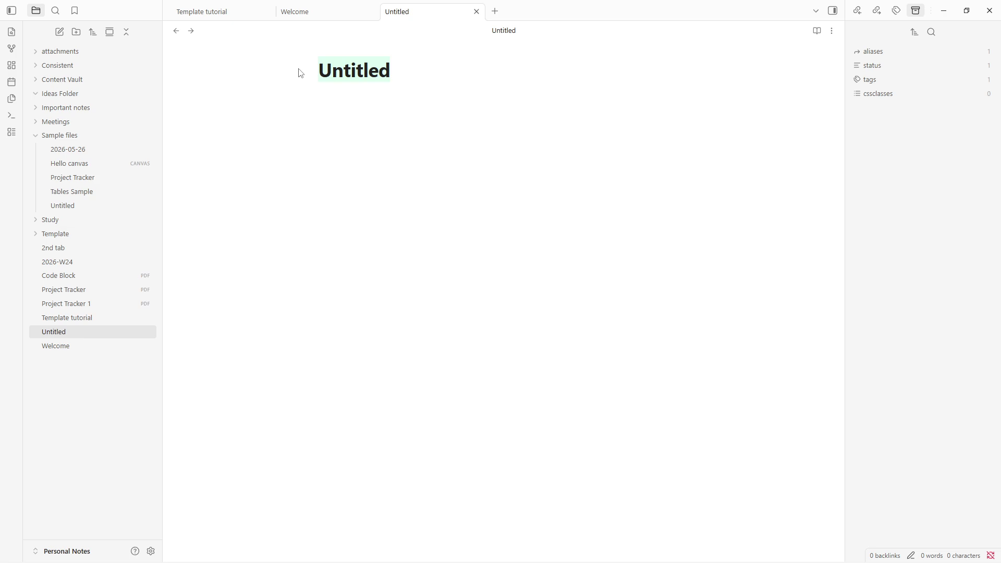
{"action": "type", "text": "Placf"}
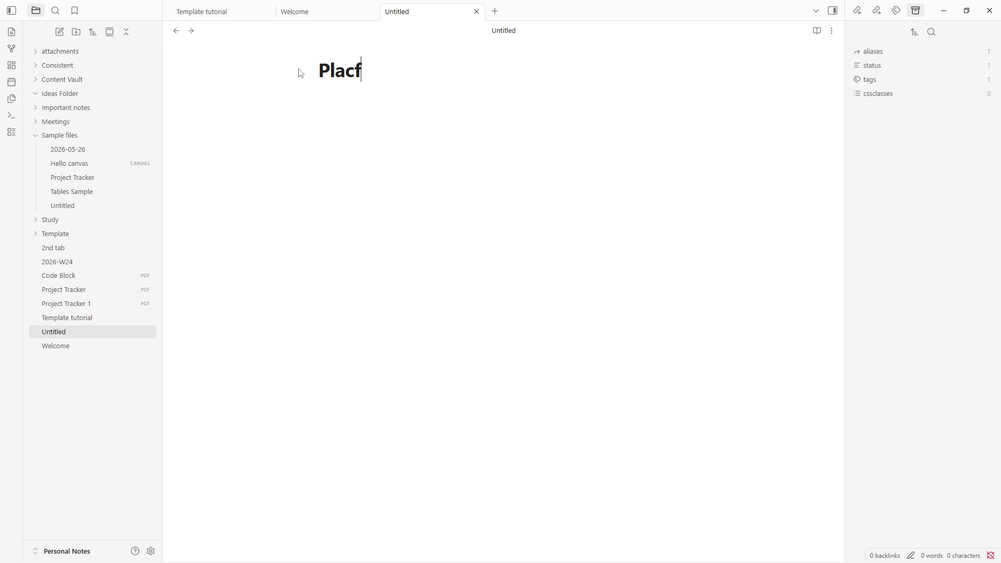
{"action": "key", "text": "BackSpace"}
{"action": "type", "text": "e here"}
{"action": "key", "text": "Return"}
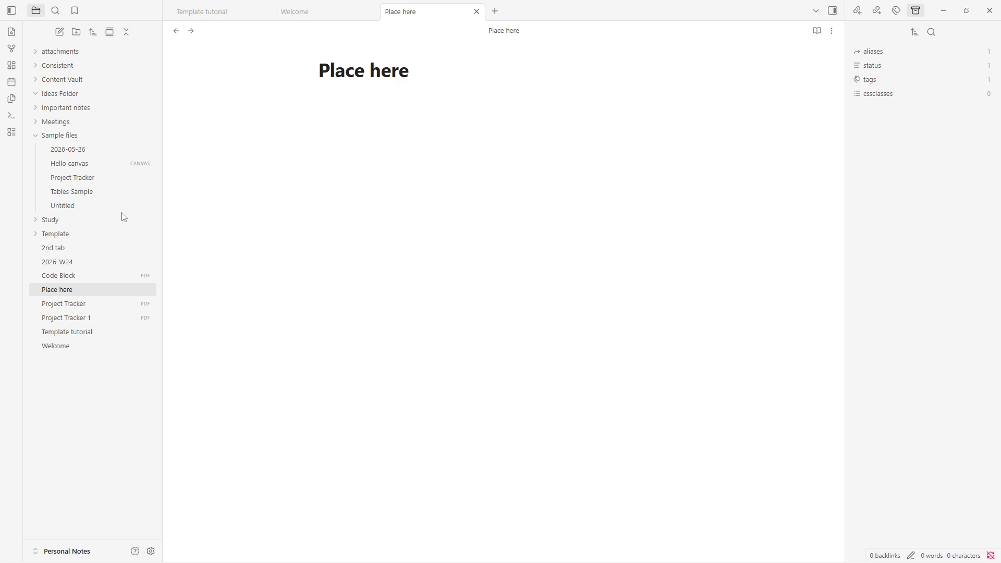
Embed the external VWC-example-of-comments PDF in the body of the Place here note and skim its pages.
{"action": "left_click_drag", "start_coordinate": [123, 217], "coordinate": [382, 181]}
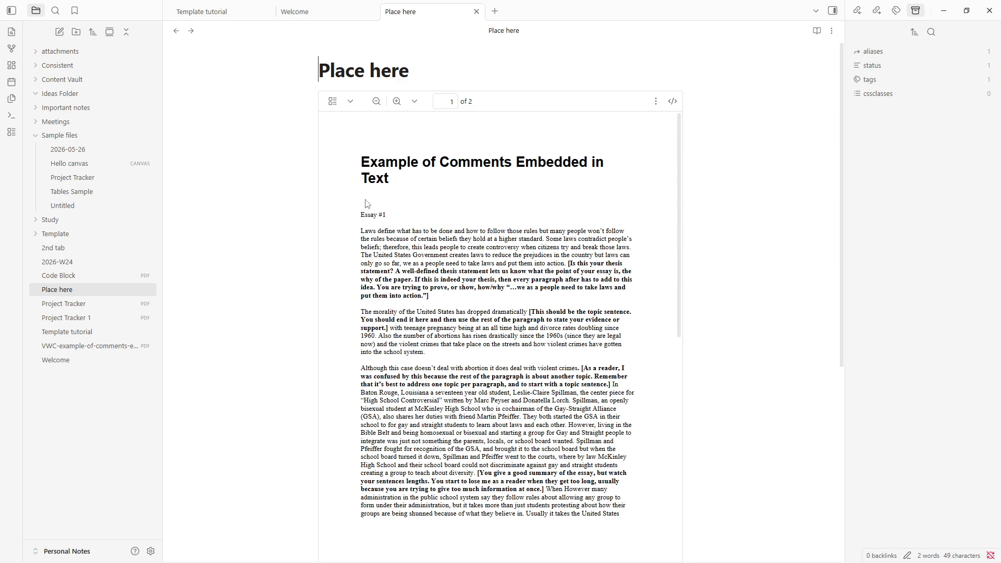
{"action": "scroll", "coordinate": [367, 213], "scroll_direction": "down", "scroll_amount": 6}
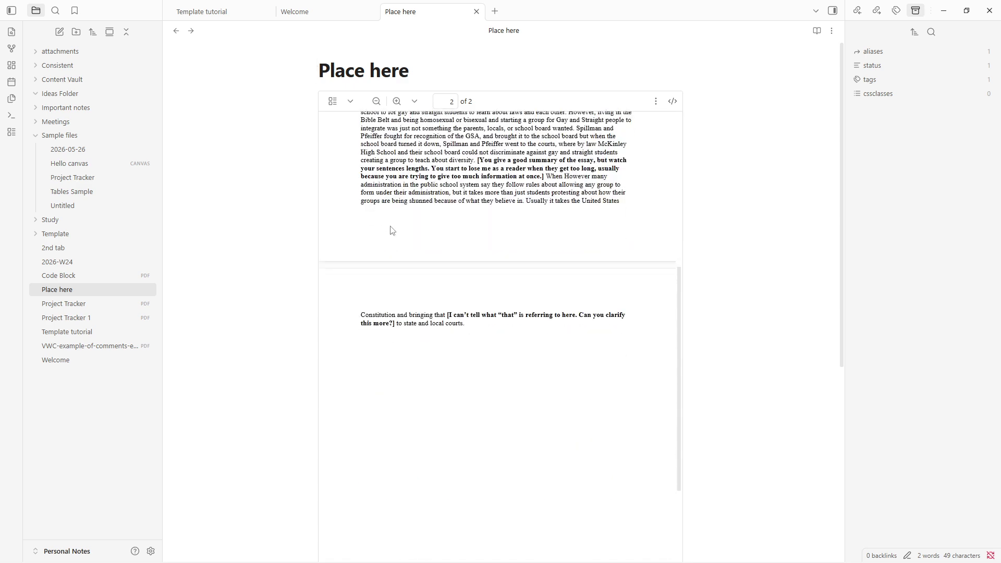
{"action": "scroll", "coordinate": [391, 230], "scroll_direction": "down", "scroll_amount": 3}
{"action": "scroll", "coordinate": [394, 237], "scroll_direction": "up", "scroll_amount": 10}
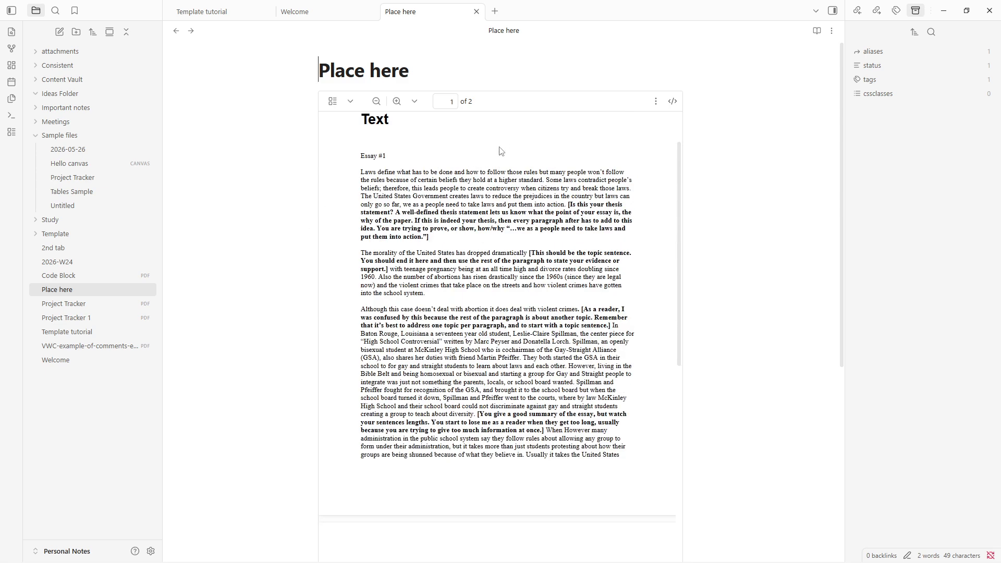
{"action": "scroll", "coordinate": [495, 165], "scroll_direction": "up", "scroll_amount": 2}
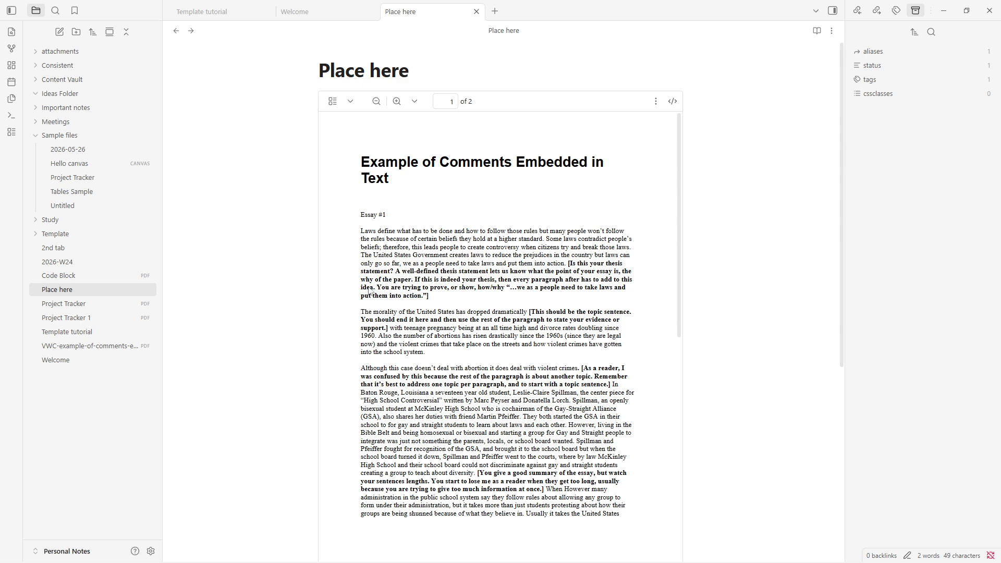
Close the image preview and embed the satoru-gojo-jujutsu-kaisen-4k JPG wallpaper in the note below the PDF.
{"action": "scroll", "coordinate": [376, 311], "scroll_direction": "down", "scroll_amount": 10}
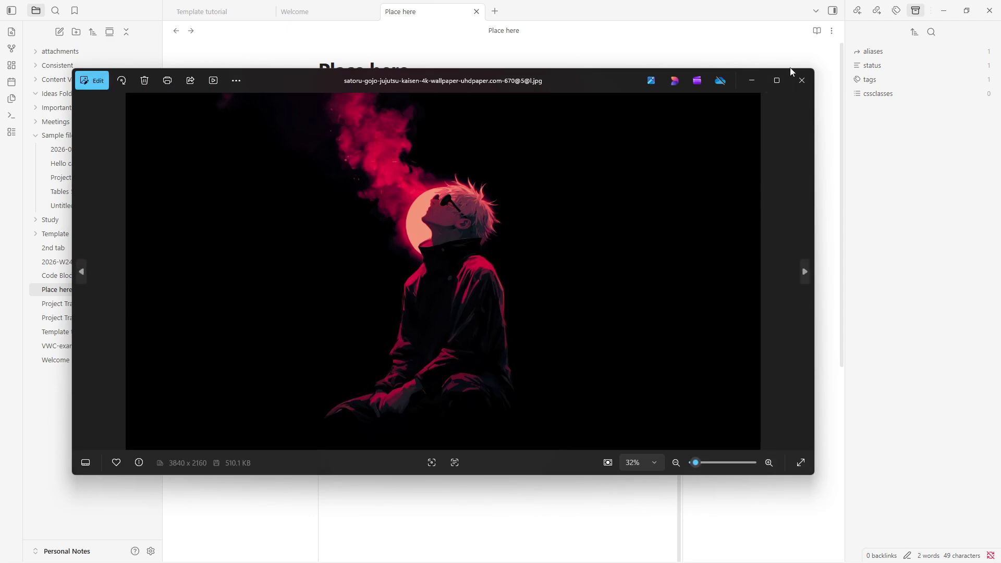
{"action": "left_click", "coordinate": [802, 81]}
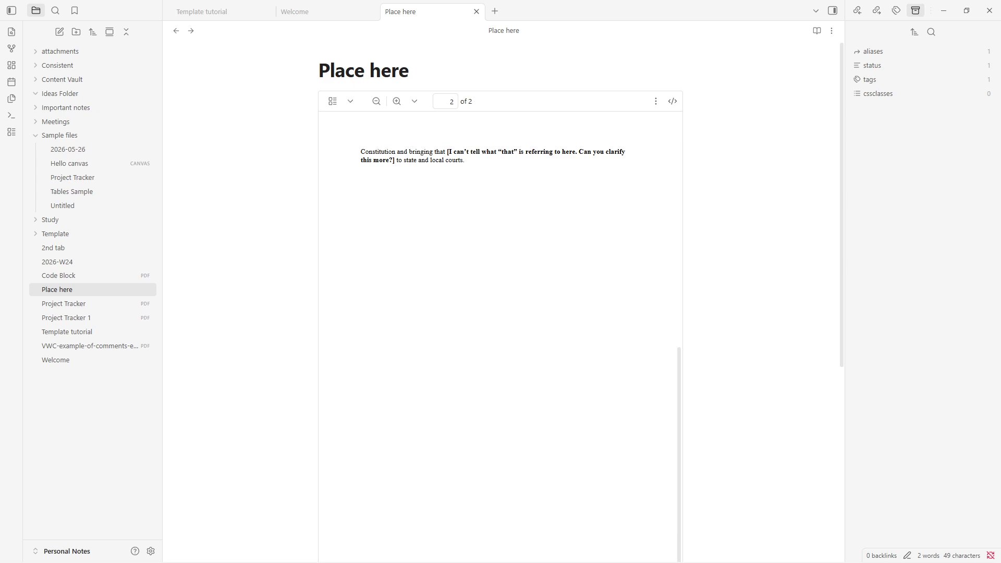
{"action": "scroll", "coordinate": [276, 275], "scroll_direction": "down", "scroll_amount": 8}
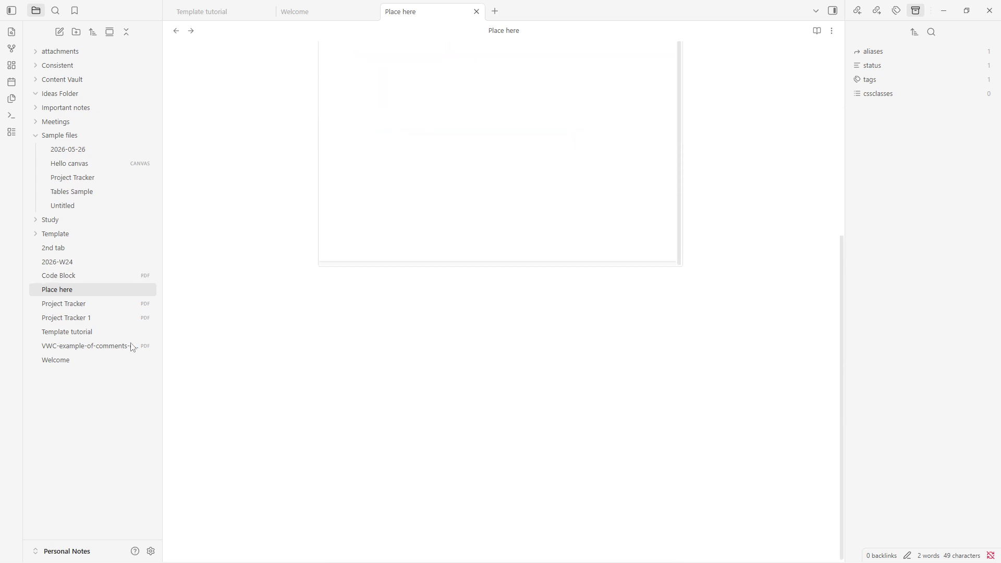
{"action": "left_click_drag", "start_coordinate": [131, 344], "coordinate": [455, 349]}
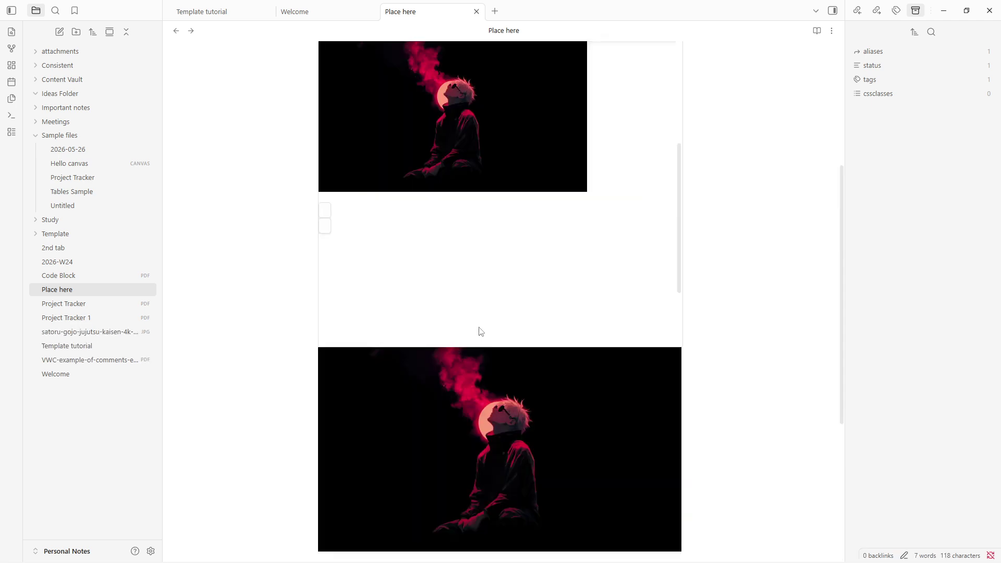
Examine how the embedded PDF and the wallpaper image are displayed throughout the Place here note.
{"action": "scroll", "coordinate": [574, 234], "scroll_direction": "up", "scroll_amount": 3}
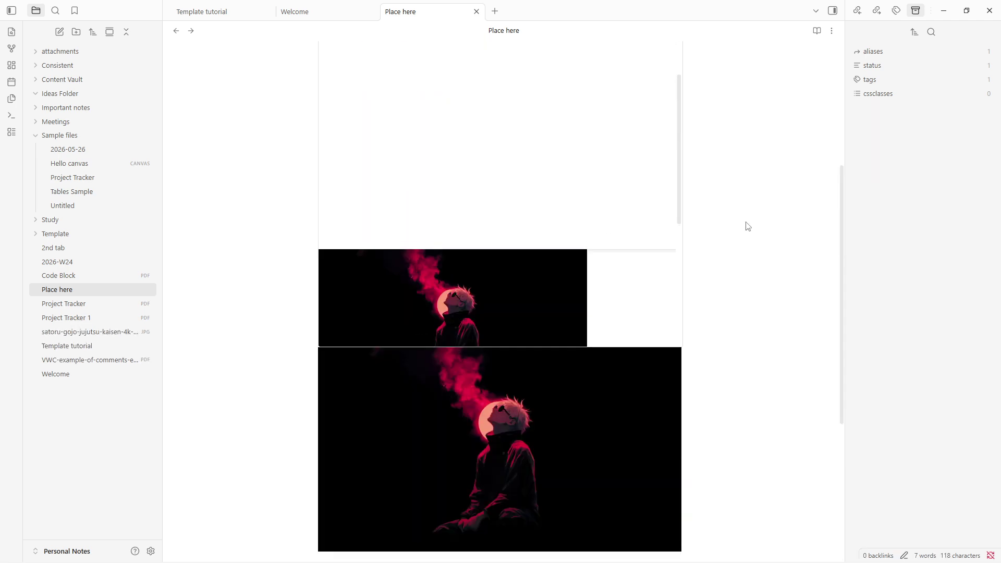
{"action": "scroll", "coordinate": [500, 252], "scroll_direction": "up", "scroll_amount": 5}
{"action": "scroll", "coordinate": [500, 252], "scroll_direction": "up", "scroll_amount": 5}
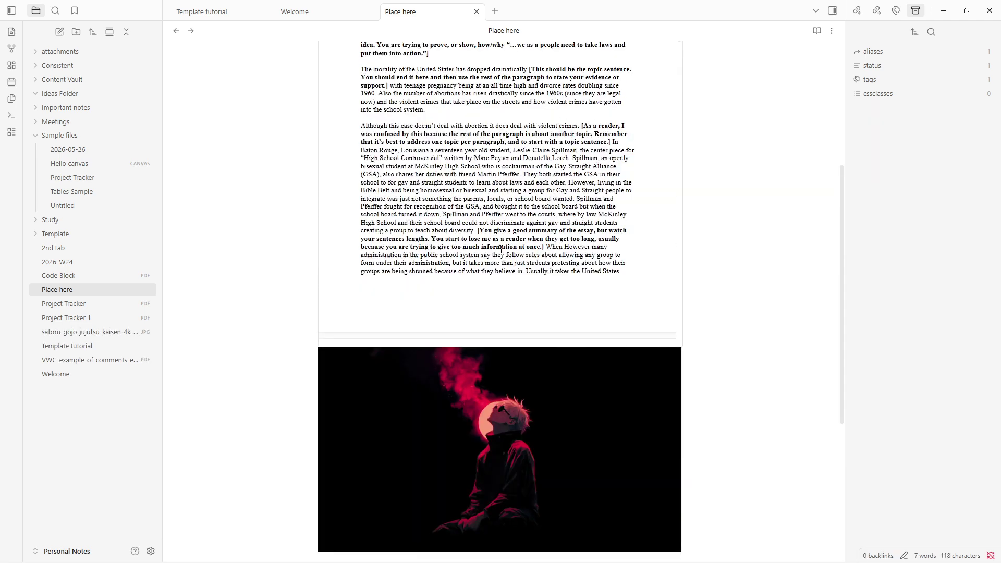
{"action": "scroll", "coordinate": [606, 352], "scroll_direction": "down", "scroll_amount": 3}
{"action": "scroll", "coordinate": [591, 367], "scroll_direction": "down", "scroll_amount": 2}
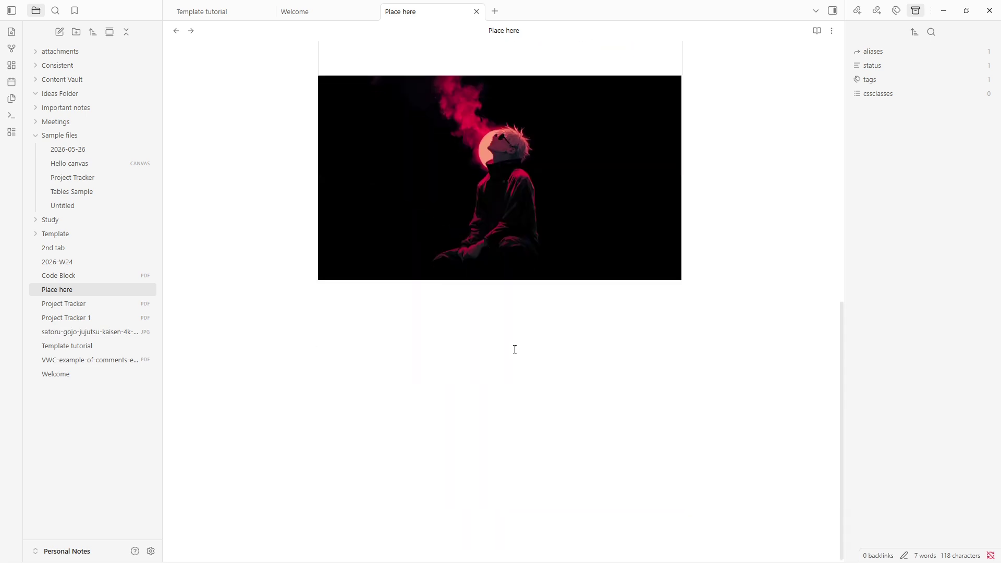
{"action": "scroll", "coordinate": [584, 250], "scroll_direction": "up", "scroll_amount": 6}
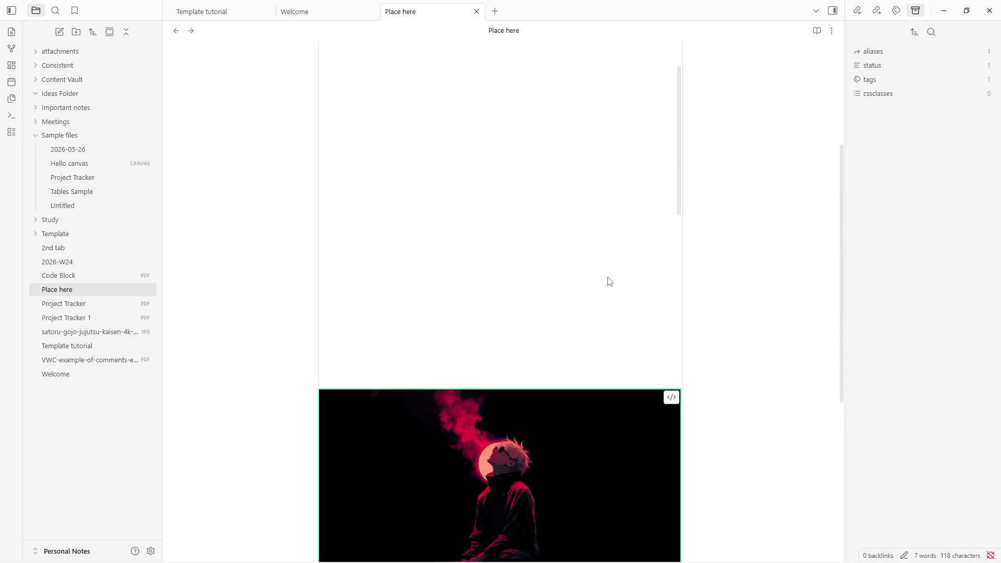
{"action": "scroll", "coordinate": [539, 331], "scroll_direction": "down", "scroll_amount": 3}
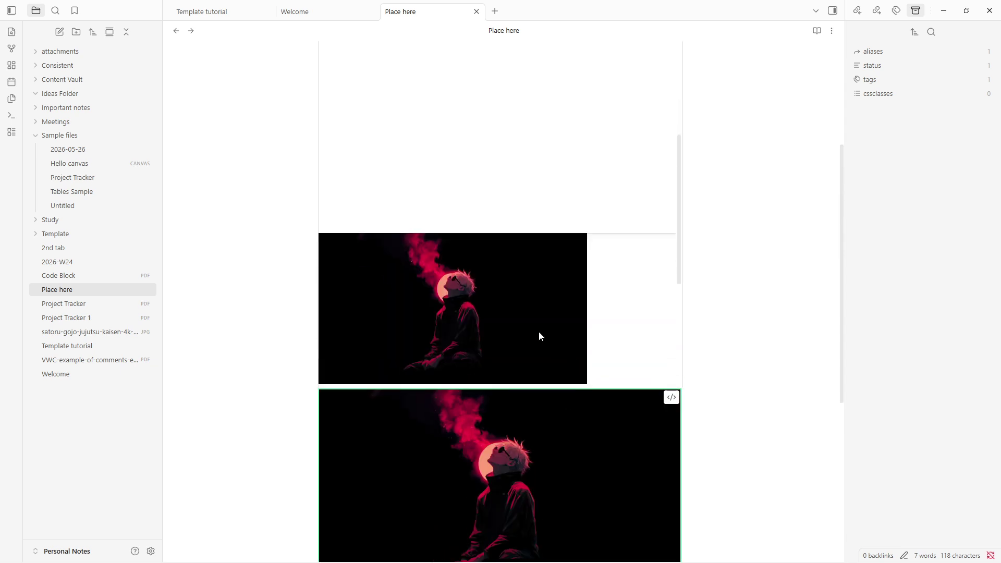
{"action": "scroll", "coordinate": [536, 360], "scroll_direction": "down", "scroll_amount": 4}
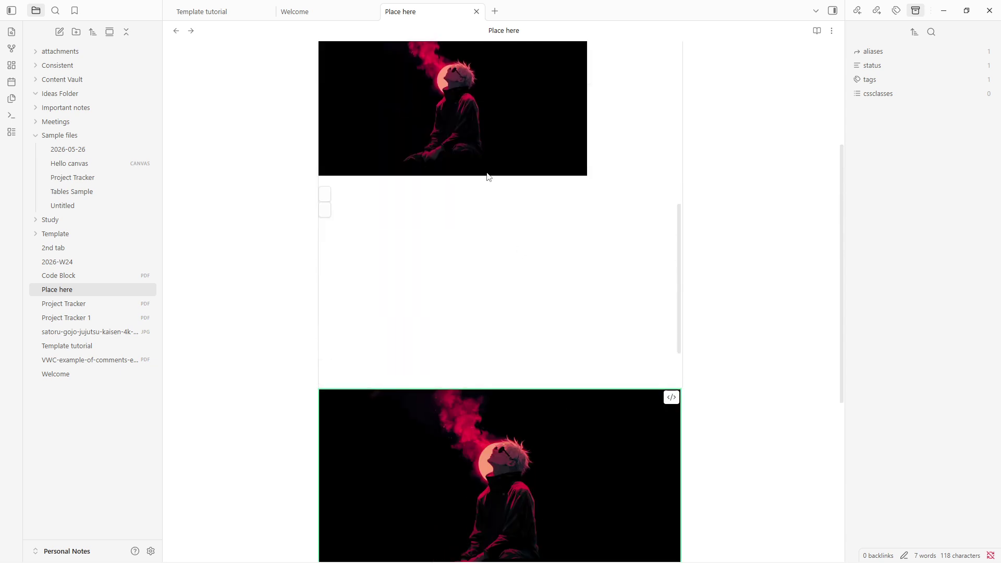
{"action": "scroll", "coordinate": [488, 175], "scroll_direction": "down", "scroll_amount": 2}
{"action": "left_click_drag", "start_coordinate": [512, 401], "coordinate": [756, 396]}
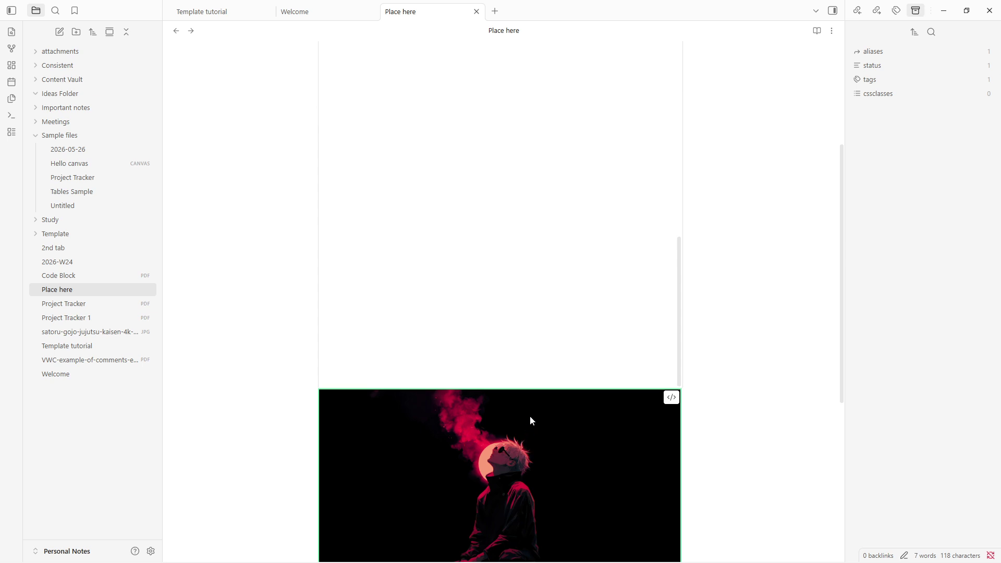
{"action": "scroll", "coordinate": [696, 295], "scroll_direction": "up", "scroll_amount": 5}
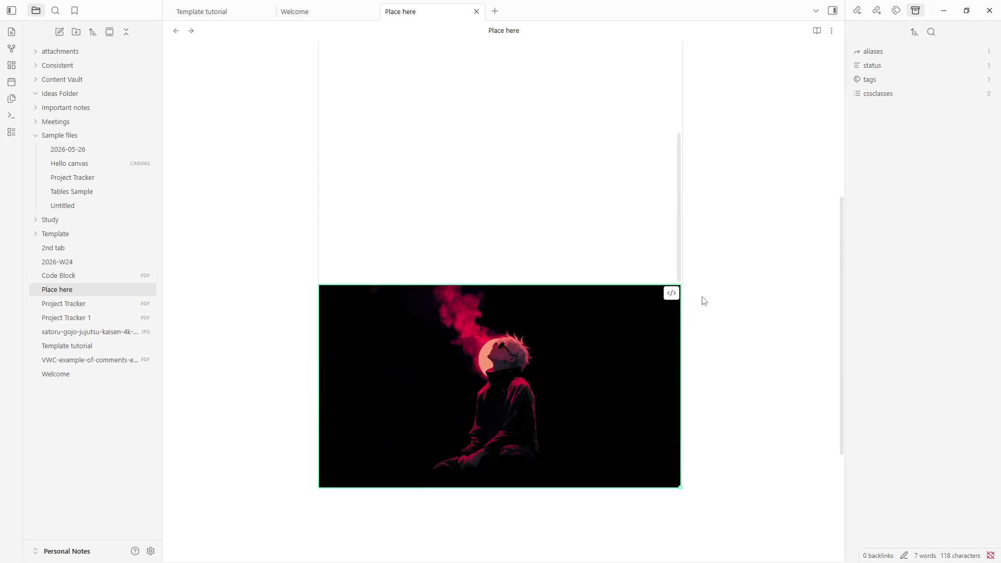
{"action": "scroll", "coordinate": [620, 303], "scroll_direction": "up", "scroll_amount": 3}
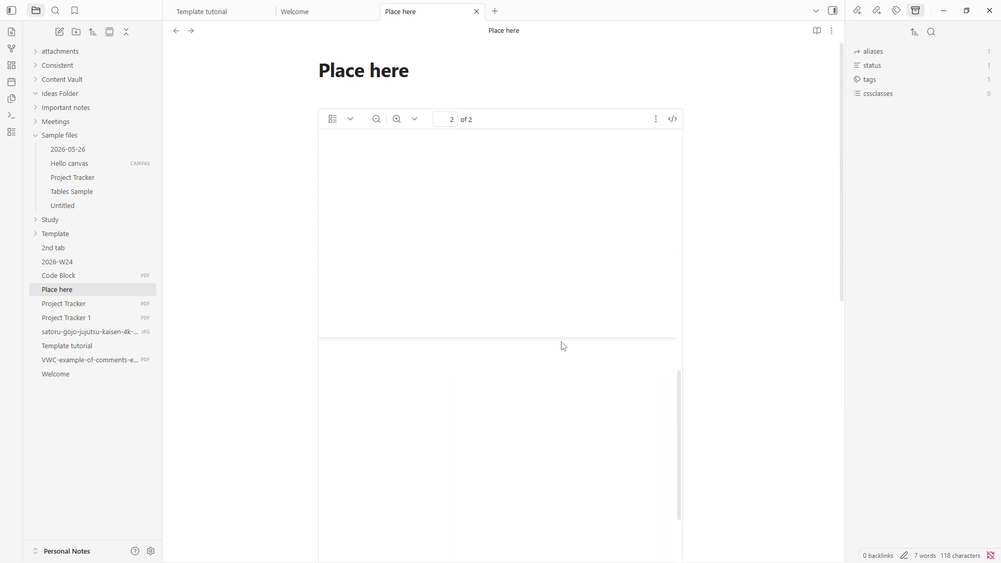
{"action": "scroll", "coordinate": [562, 340], "scroll_direction": "up", "scroll_amount": 5}
{"action": "scroll", "coordinate": [562, 340], "scroll_direction": "down", "scroll_amount": 10}
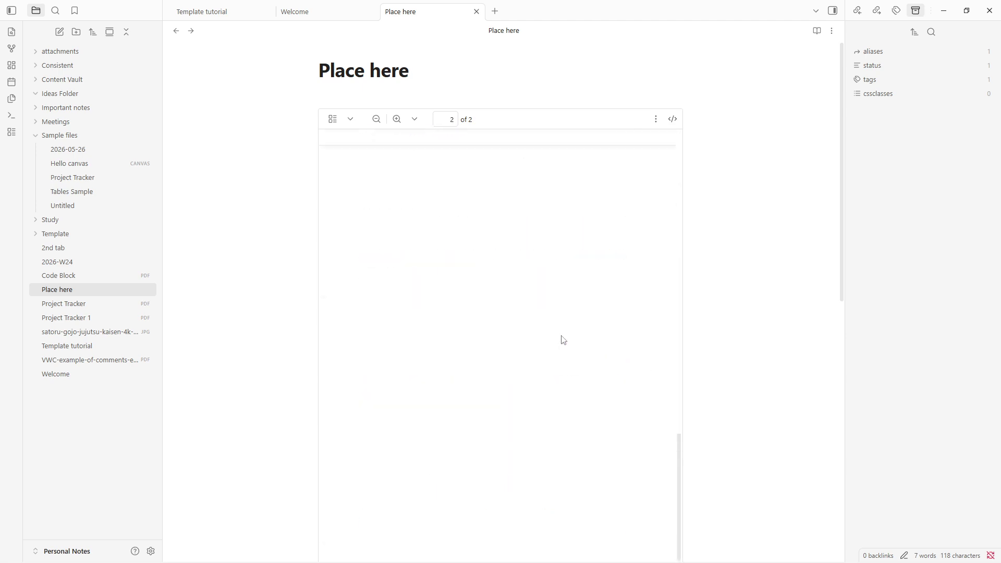
{"action": "scroll", "coordinate": [728, 413], "scroll_direction": "down", "scroll_amount": 10}
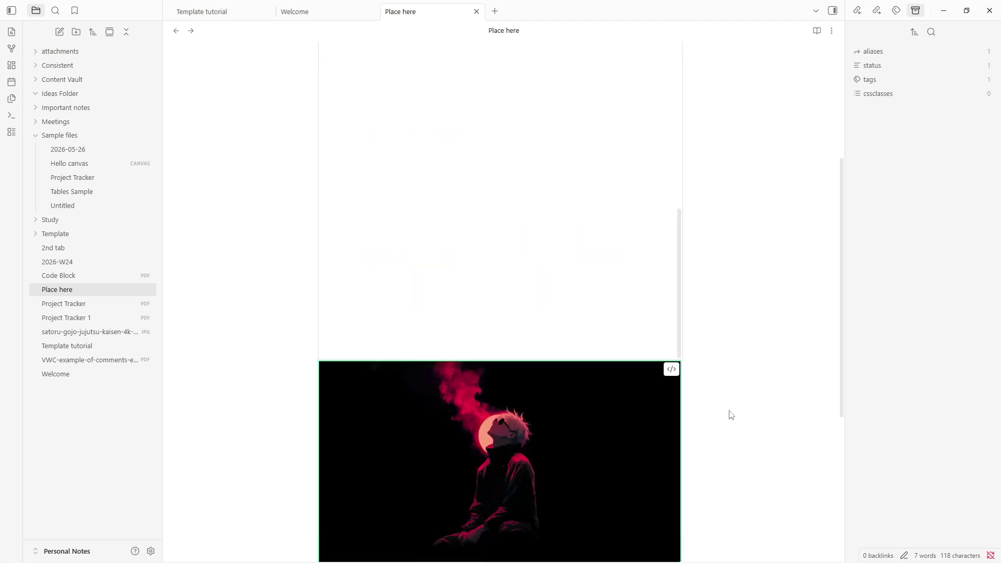
{"action": "left_click_drag", "start_coordinate": [619, 261], "coordinate": [403, 464]}
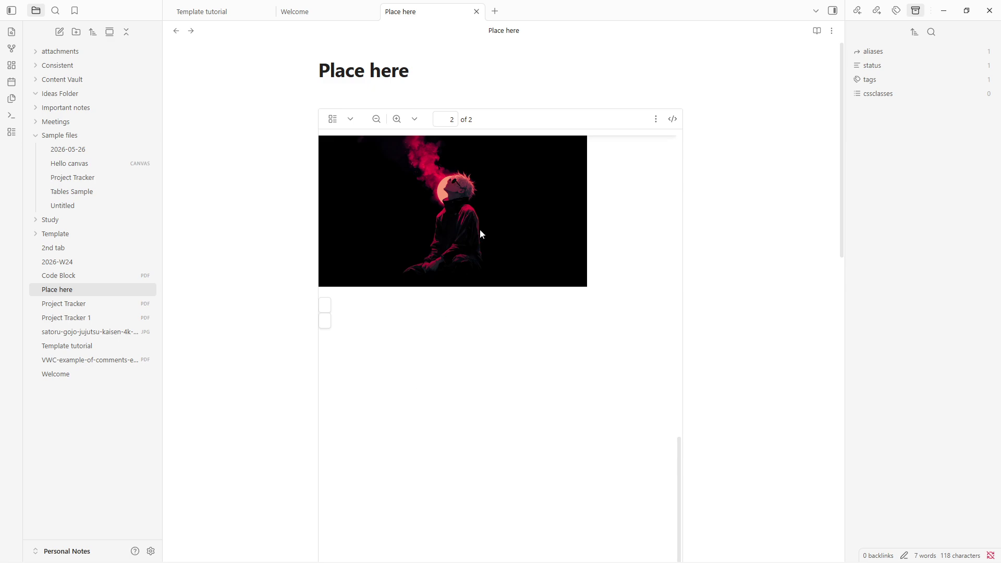
{"action": "scroll", "coordinate": [546, 168], "scroll_direction": "up", "scroll_amount": 5}
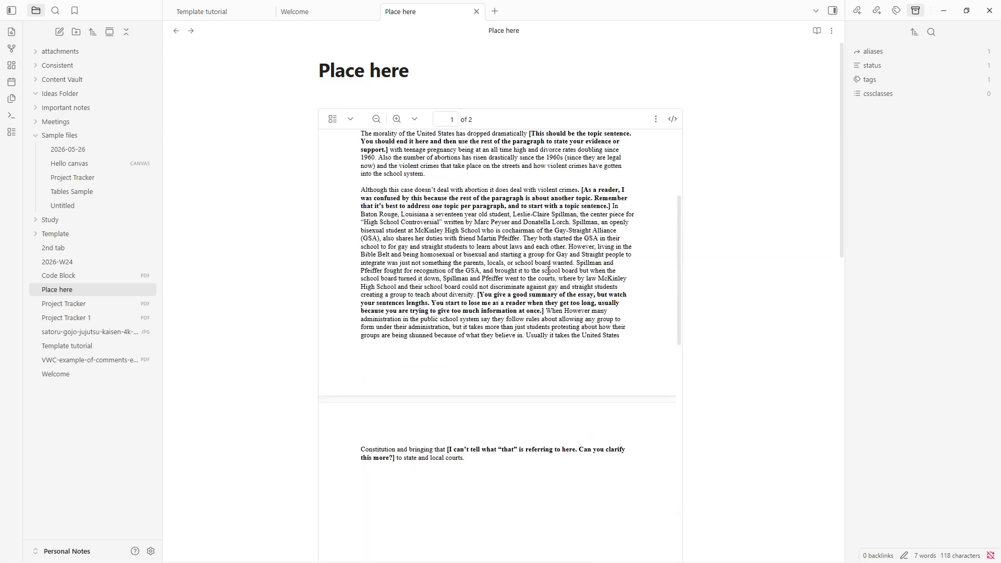
{"action": "scroll", "coordinate": [527, 342], "scroll_direction": "down", "scroll_amount": 5}
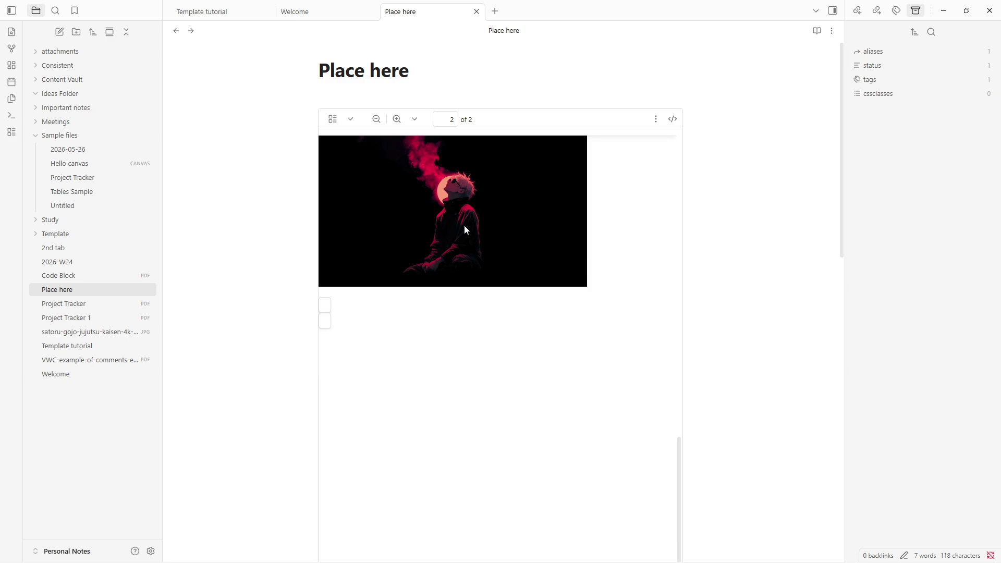
{"action": "scroll", "coordinate": [395, 225], "scroll_direction": "up", "scroll_amount": 4}
{"action": "scroll", "coordinate": [396, 229], "scroll_direction": "up", "scroll_amount": 1}
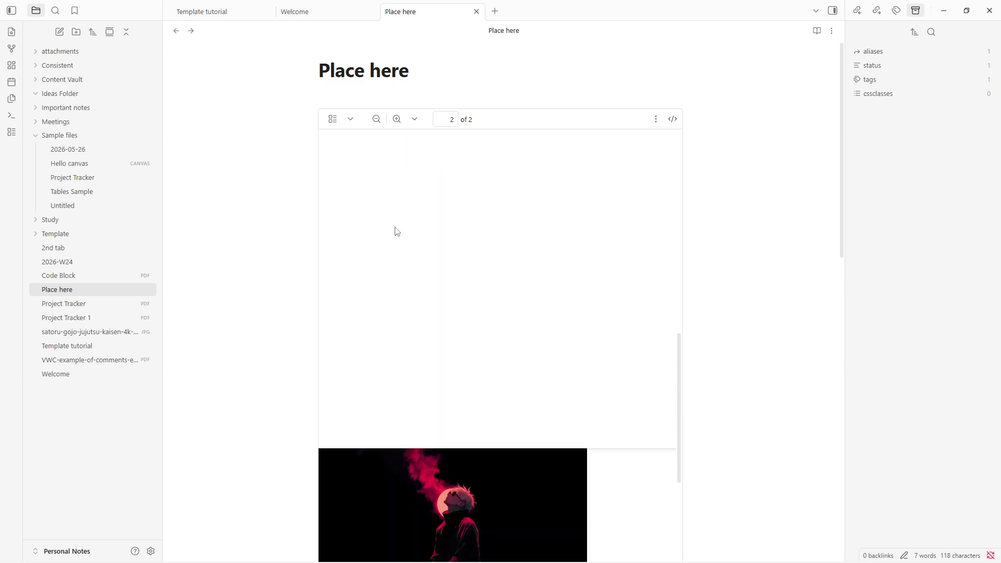
{"action": "scroll", "coordinate": [404, 244], "scroll_direction": "up", "scroll_amount": 3}
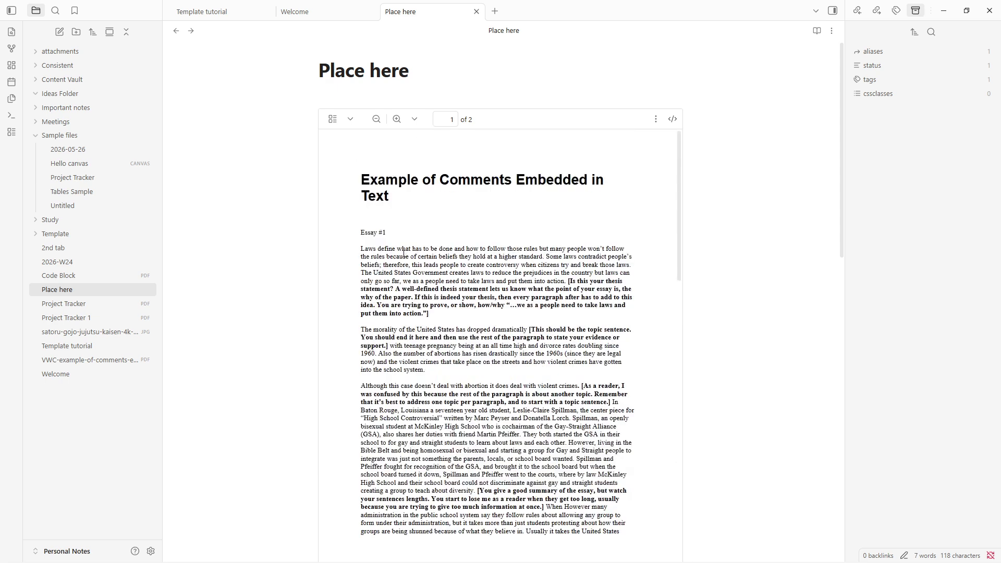
{"action": "scroll", "coordinate": [405, 264], "scroll_direction": "down", "scroll_amount": 7}
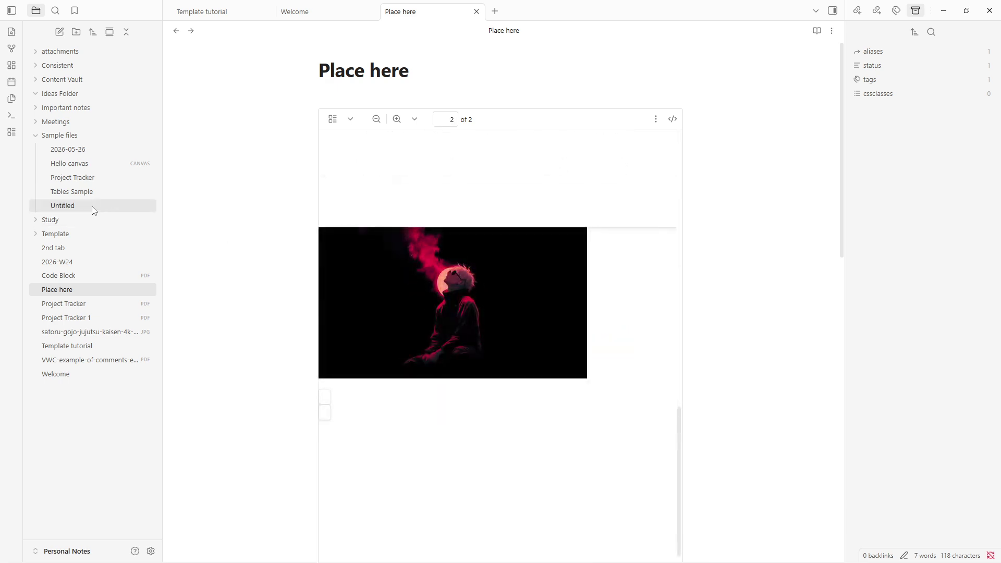
Set the default location for new attachments to "In the folder specified below", with attachments as the attachment folder path.
{"action": "left_click", "coordinate": [149, 553]}
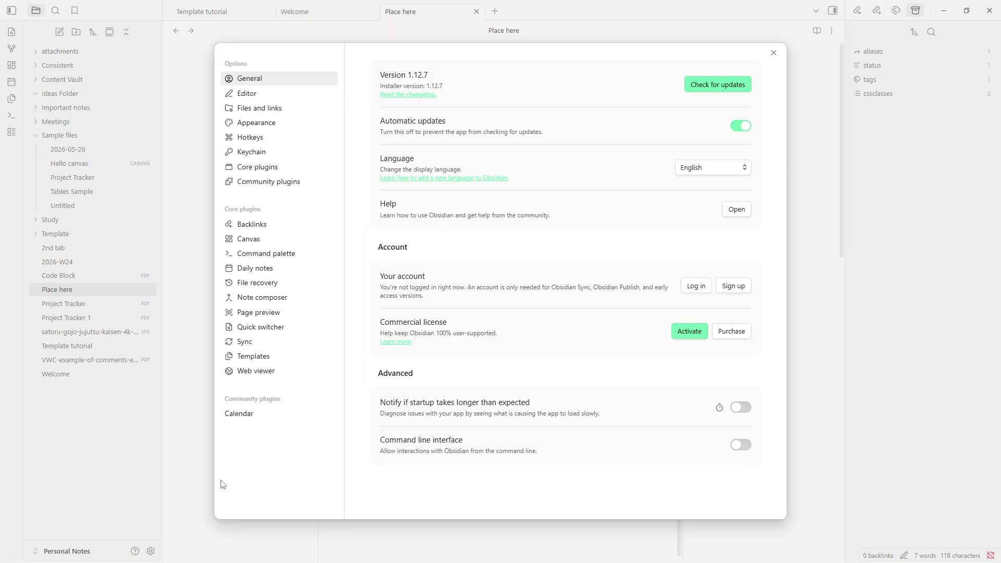
{"action": "left_click", "coordinate": [280, 106]}
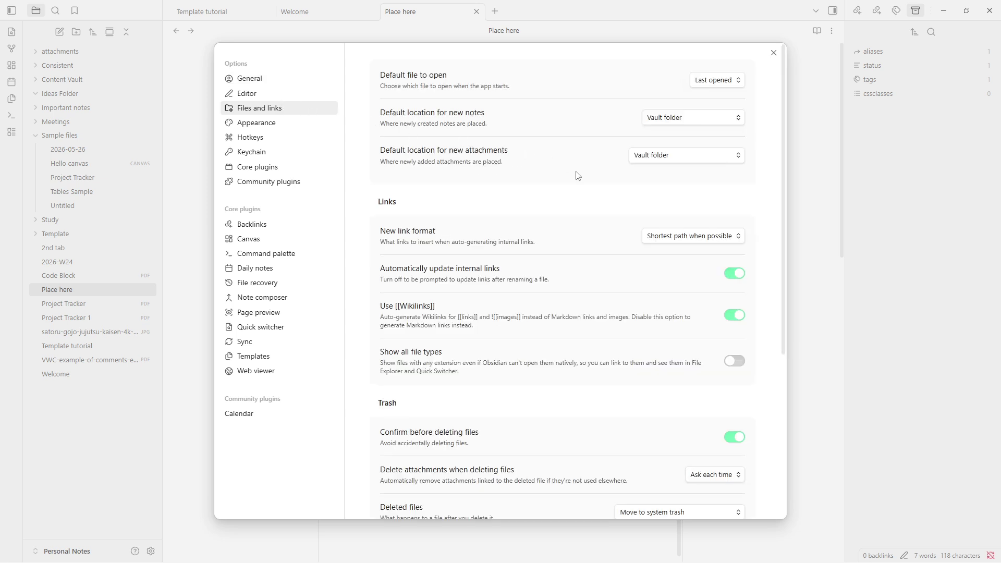
{"action": "left_click", "coordinate": [671, 124]}
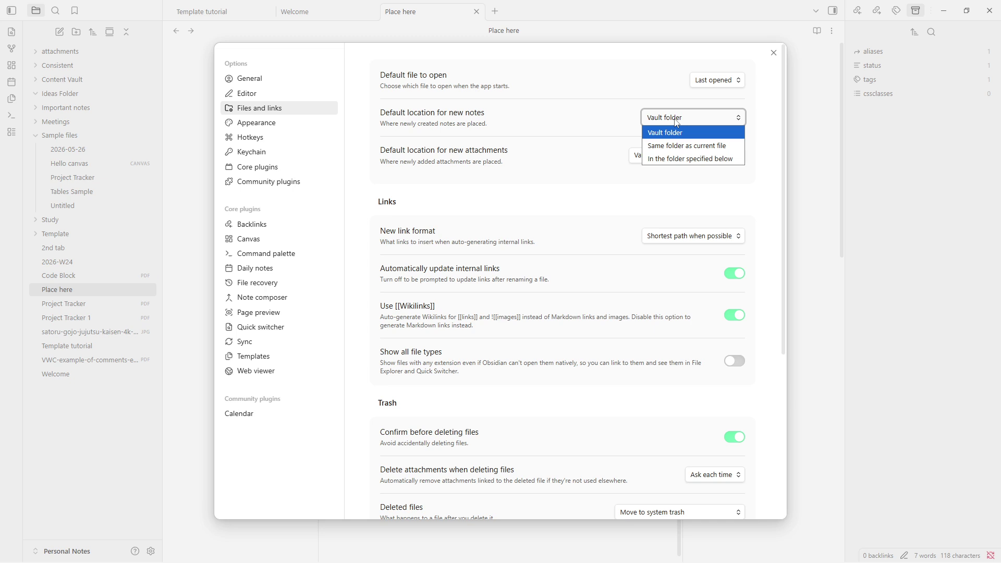
{"action": "left_click", "coordinate": [677, 122]}
{"action": "left_click", "coordinate": [672, 159]}
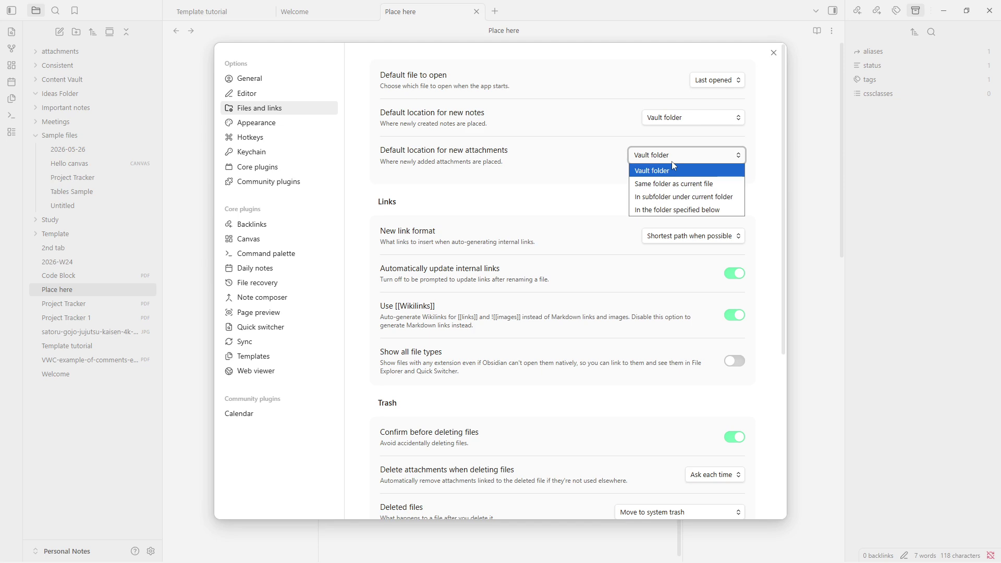
{"action": "left_click", "coordinate": [676, 209]}
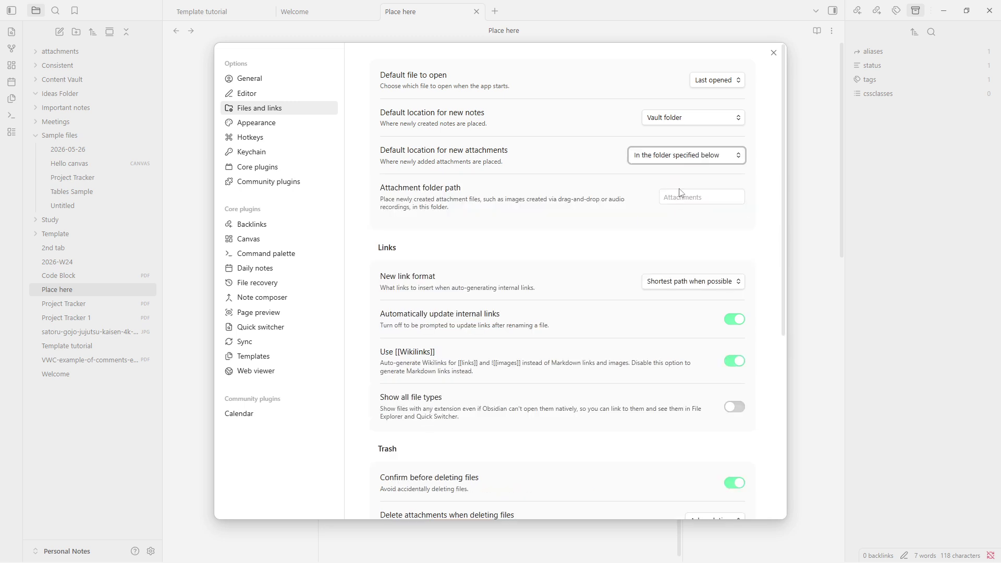
{"action": "left_click", "coordinate": [680, 197]}
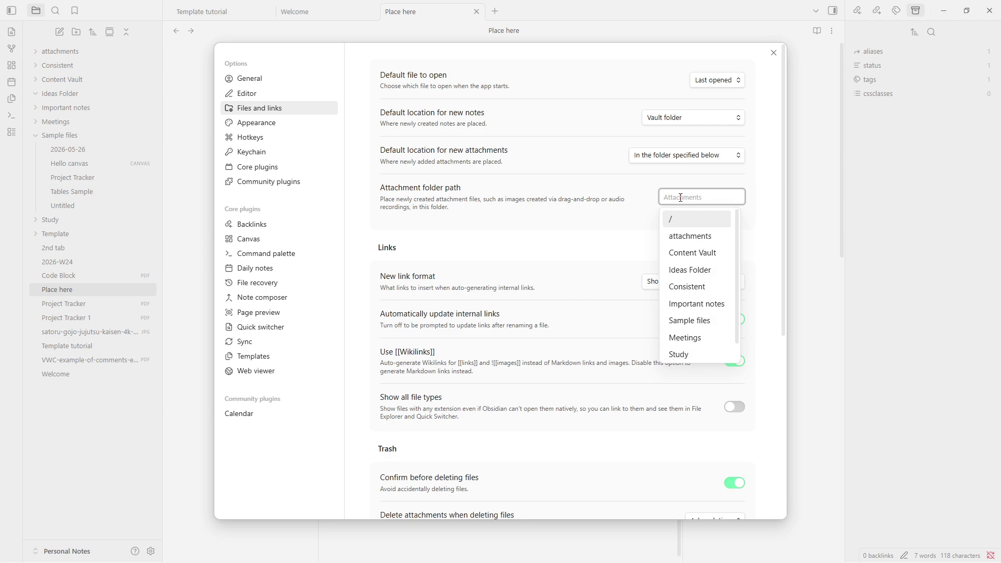
{"action": "left_click", "coordinate": [687, 235]}
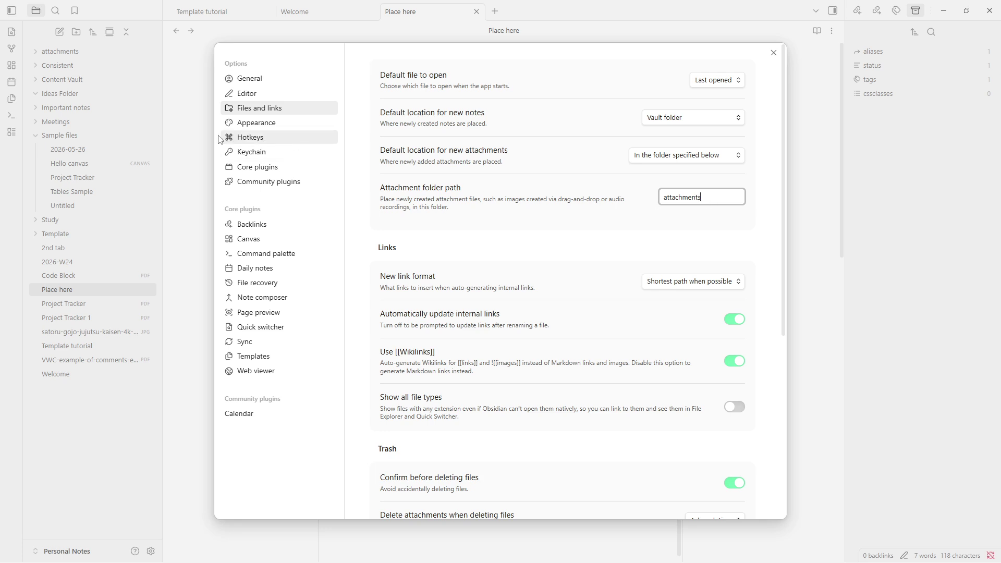
Close the settings and move the Place here note from the vault root into the attachments folder.
{"action": "left_click", "coordinate": [67, 56]}
{"action": "left_click", "coordinate": [67, 55]}
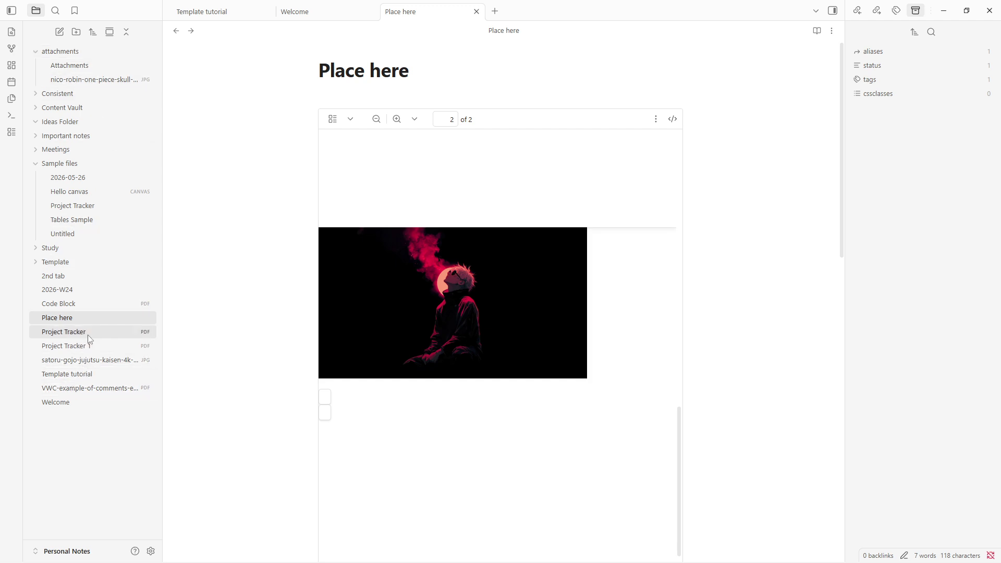
{"action": "left_click_drag", "start_coordinate": [68, 324], "coordinate": [107, 57]}
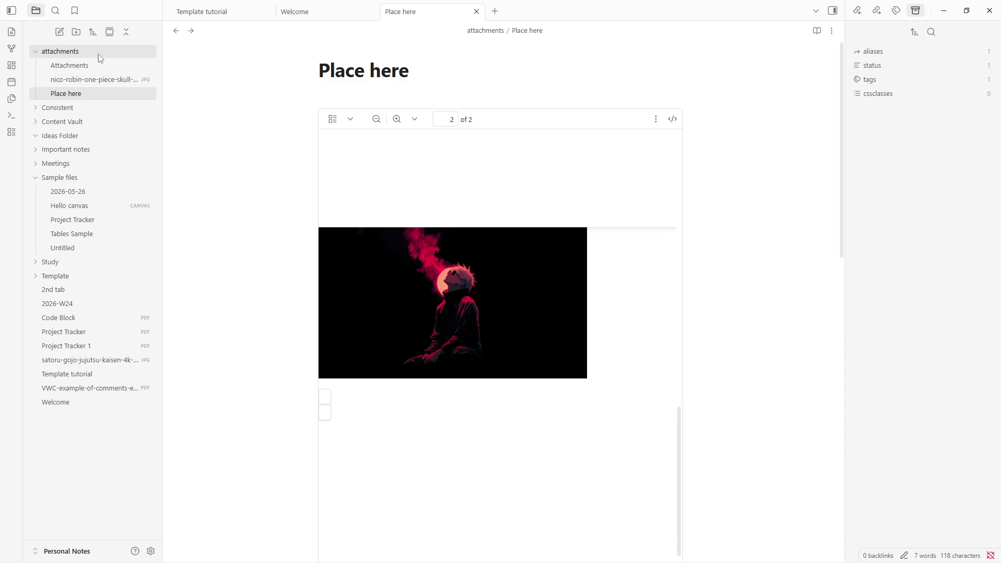
{"action": "left_click", "coordinate": [99, 56]}
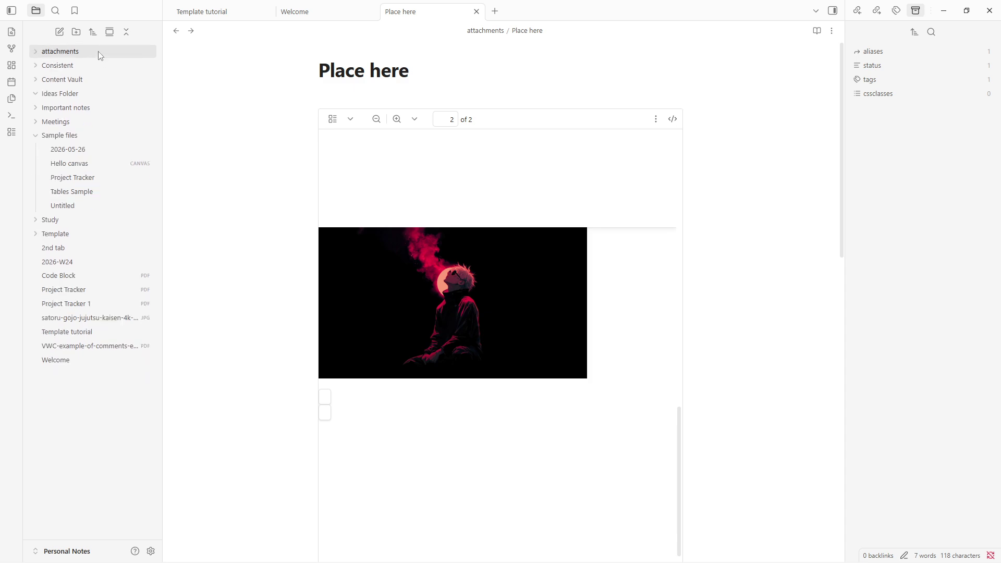
{"action": "left_click", "coordinate": [98, 54]}
Compare the contents of the Attachments and Place here notes in the attachments folder.
{"action": "left_click", "coordinate": [95, 70]}
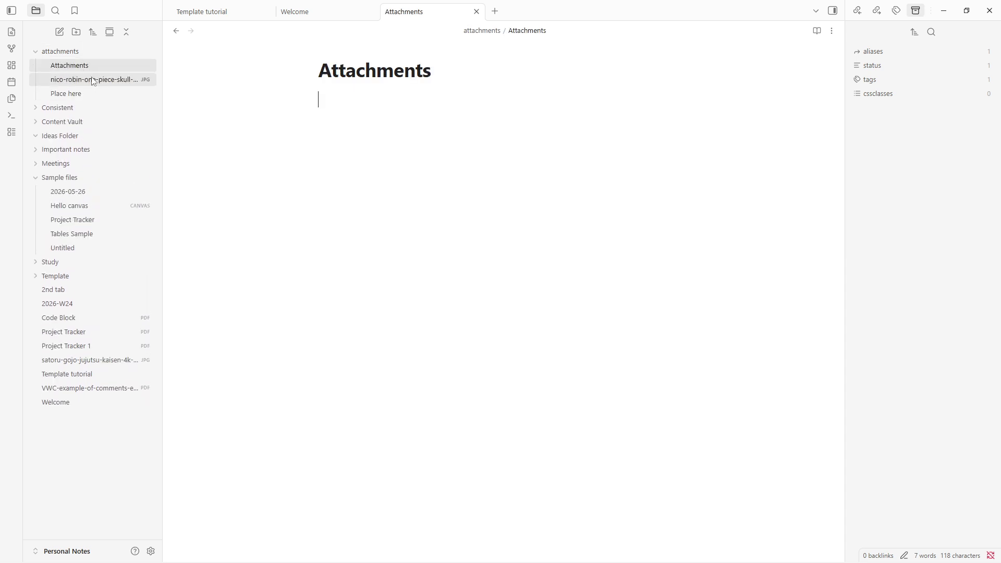
{"action": "left_click", "coordinate": [86, 78]}
{"action": "left_click", "coordinate": [84, 70]}
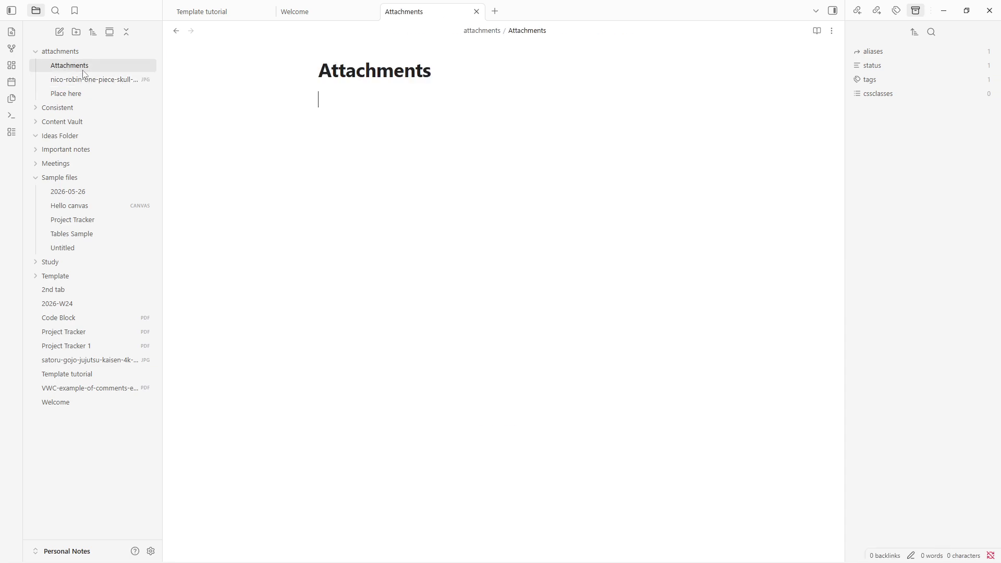
{"action": "left_click", "coordinate": [82, 94]}
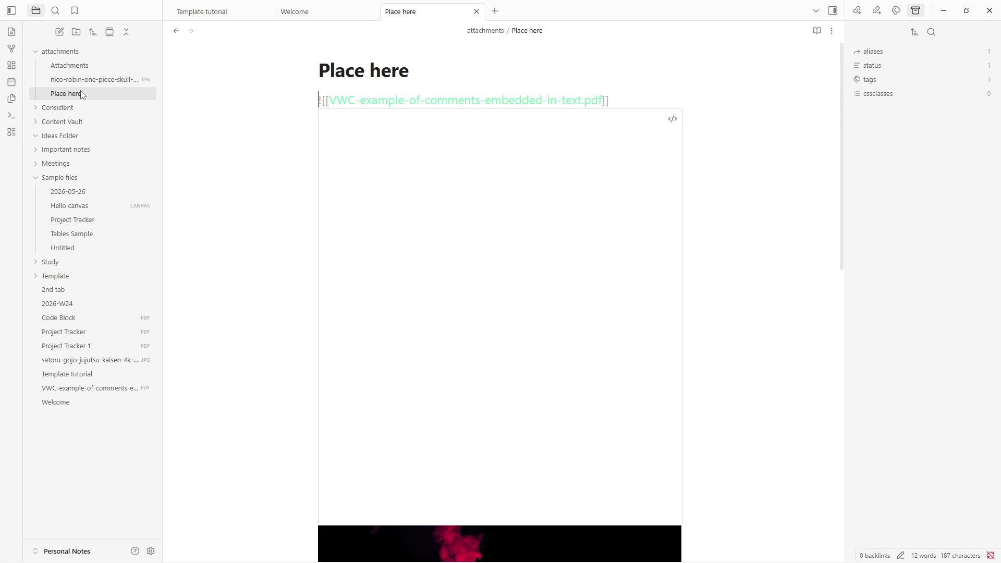
{"action": "left_click", "coordinate": [81, 67]}
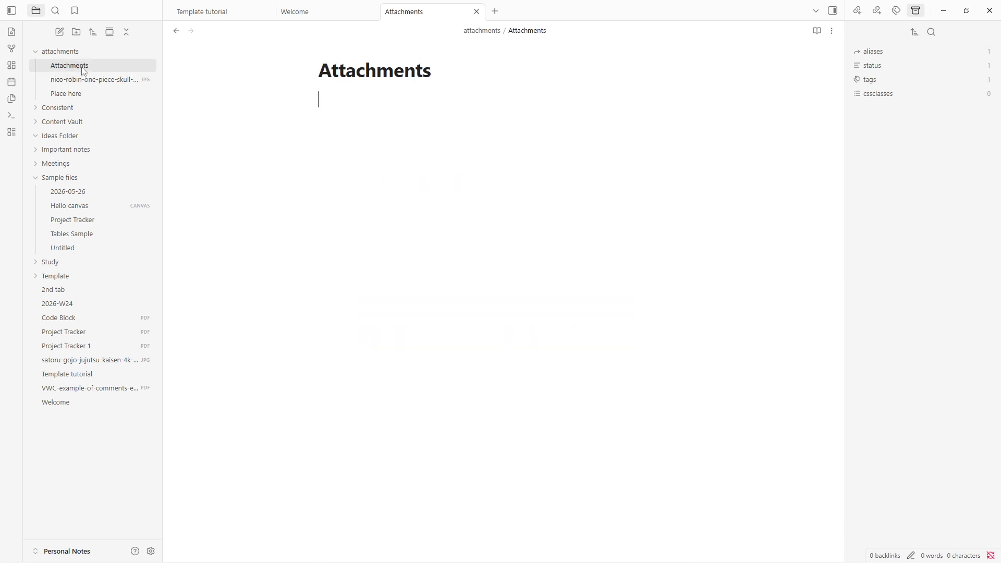
{"action": "left_click", "coordinate": [78, 93]}
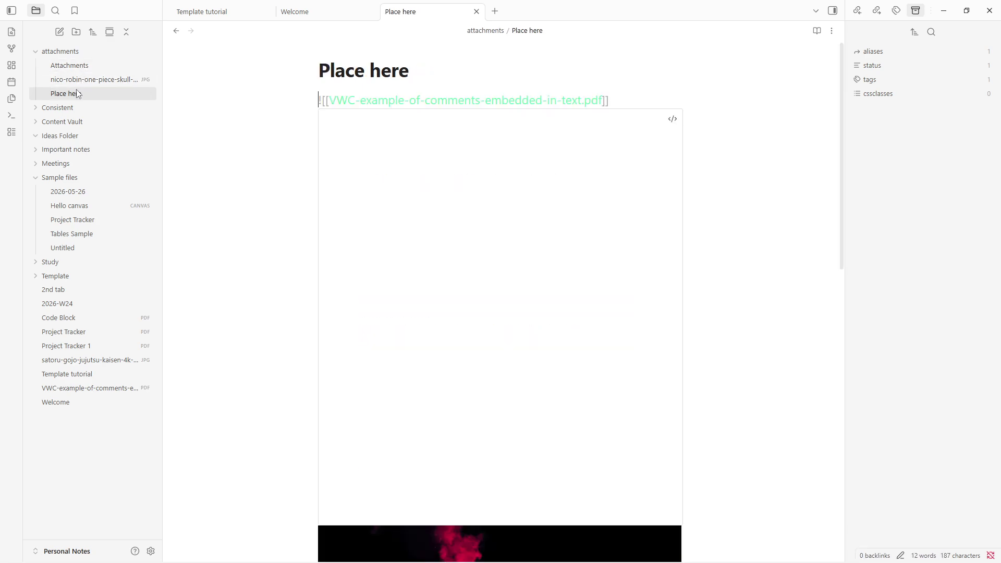
Examine the embedded PDF pages and the wallpaper images throughout the Place here note.
{"action": "scroll", "coordinate": [280, 144], "scroll_direction": "down", "scroll_amount": 10}
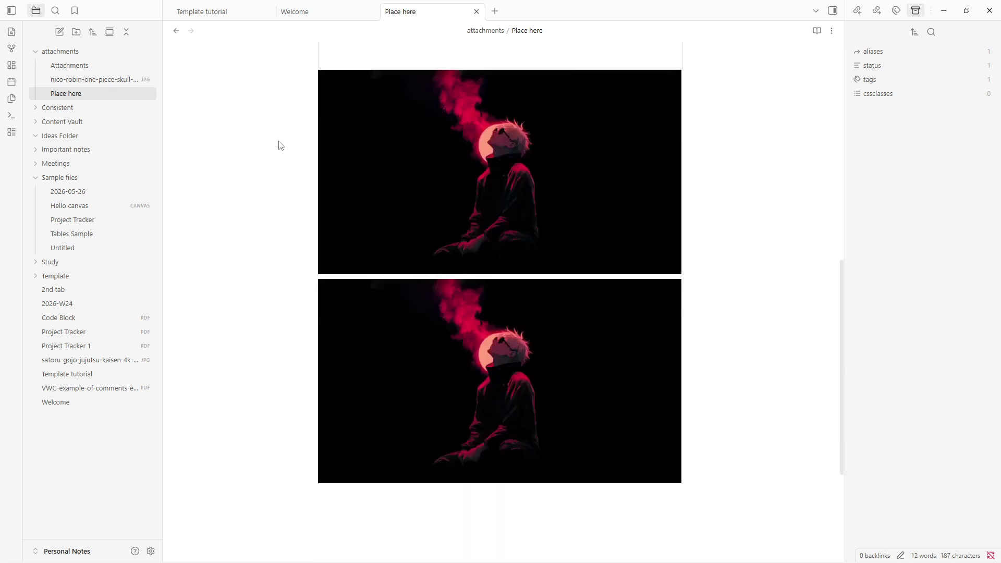
{"action": "scroll", "coordinate": [279, 144], "scroll_direction": "up", "scroll_amount": 5}
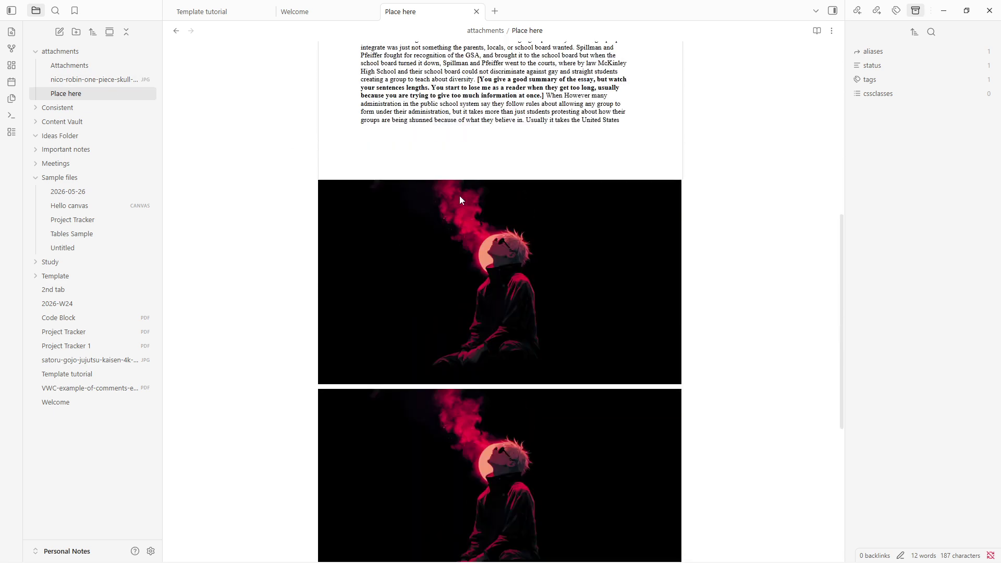
{"action": "scroll", "coordinate": [459, 196], "scroll_direction": "down", "scroll_amount": 2}
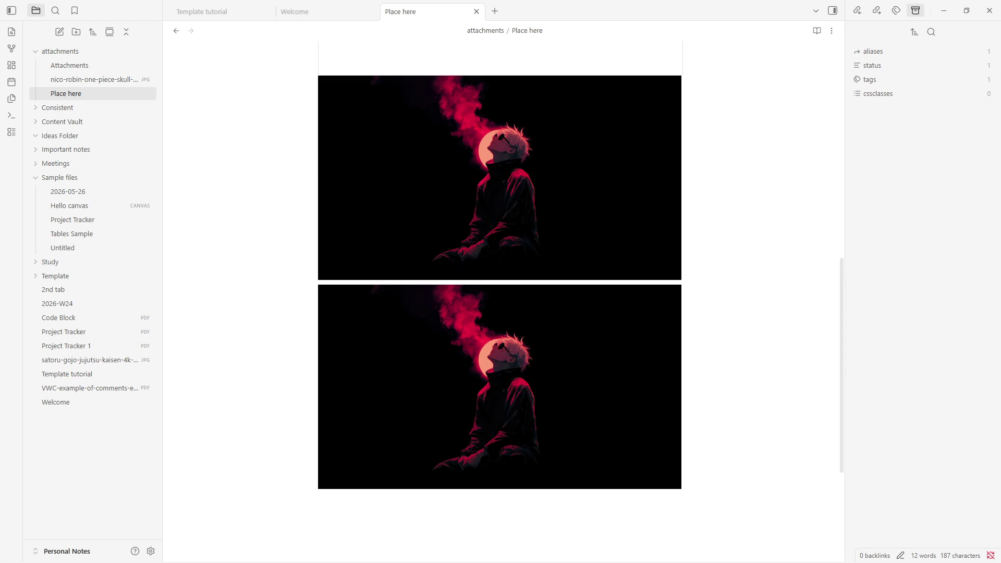
{"action": "left_click_drag", "start_coordinate": [347, 371], "coordinate": [298, 447]}
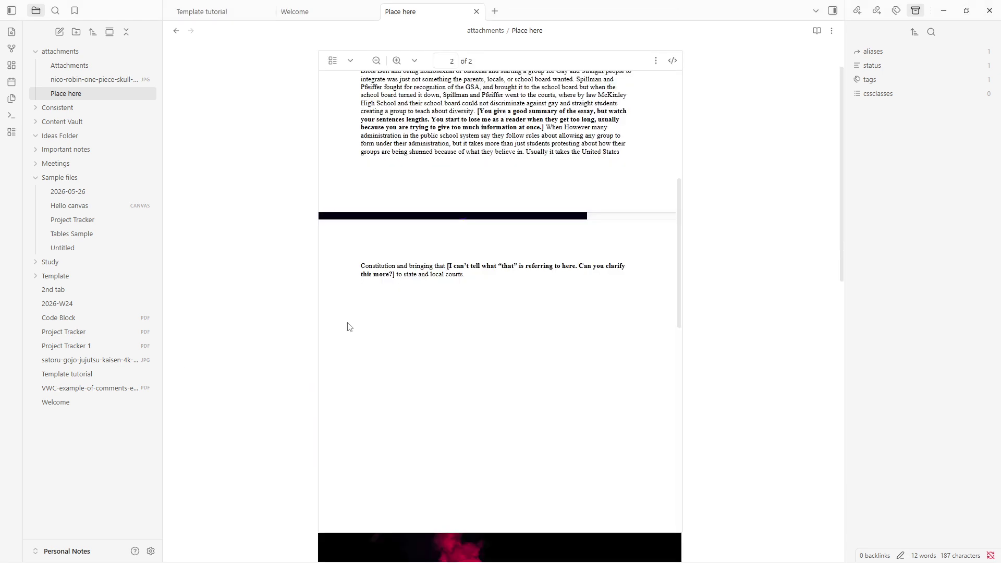
{"action": "scroll", "coordinate": [360, 284], "scroll_direction": "down", "scroll_amount": 4}
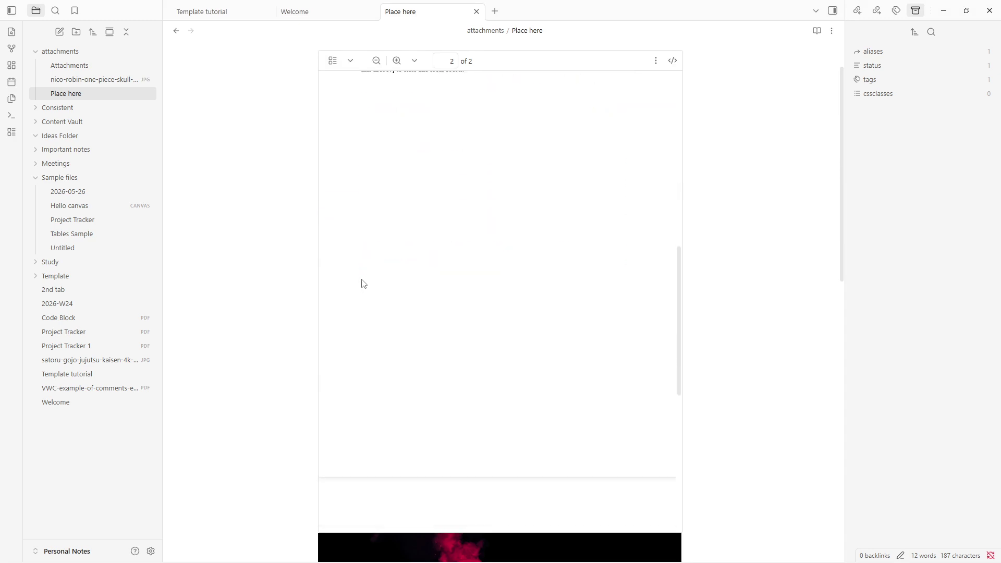
{"action": "scroll", "coordinate": [362, 282], "scroll_direction": "down", "scroll_amount": 5}
{"action": "scroll", "coordinate": [699, 291], "scroll_direction": "down", "scroll_amount": 6}
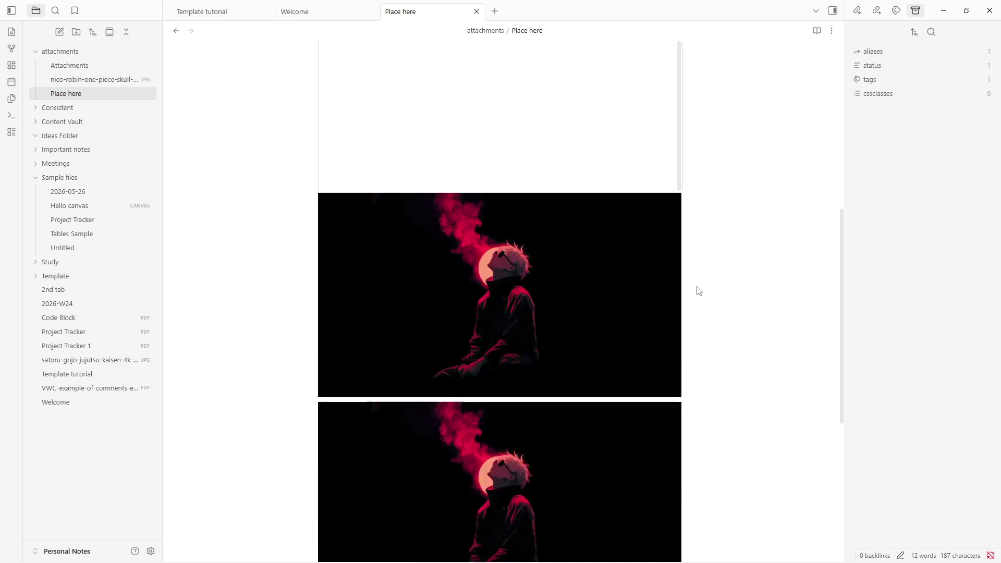
{"action": "scroll", "coordinate": [678, 298], "scroll_direction": "down", "scroll_amount": 5}
{"action": "scroll", "coordinate": [510, 286], "scroll_direction": "up", "scroll_amount": 4}
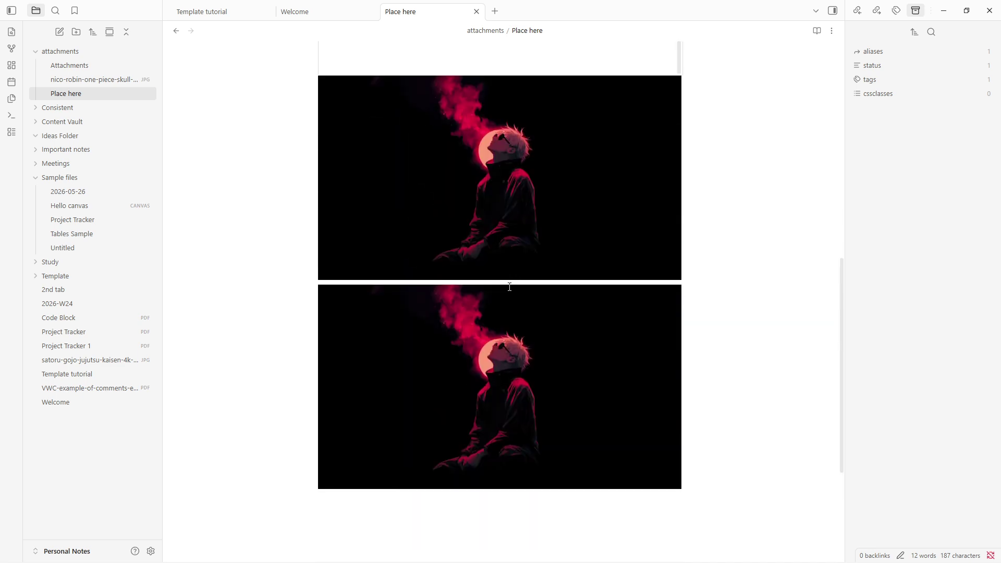
{"action": "left_click", "coordinate": [459, 320]}
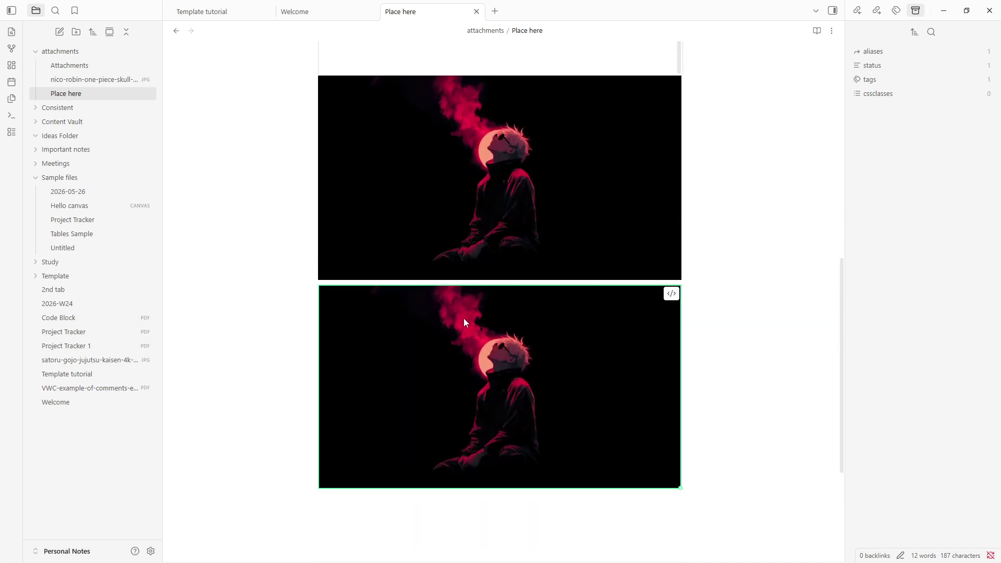
{"action": "scroll", "coordinate": [320, 344], "scroll_direction": "down", "scroll_amount": 4}
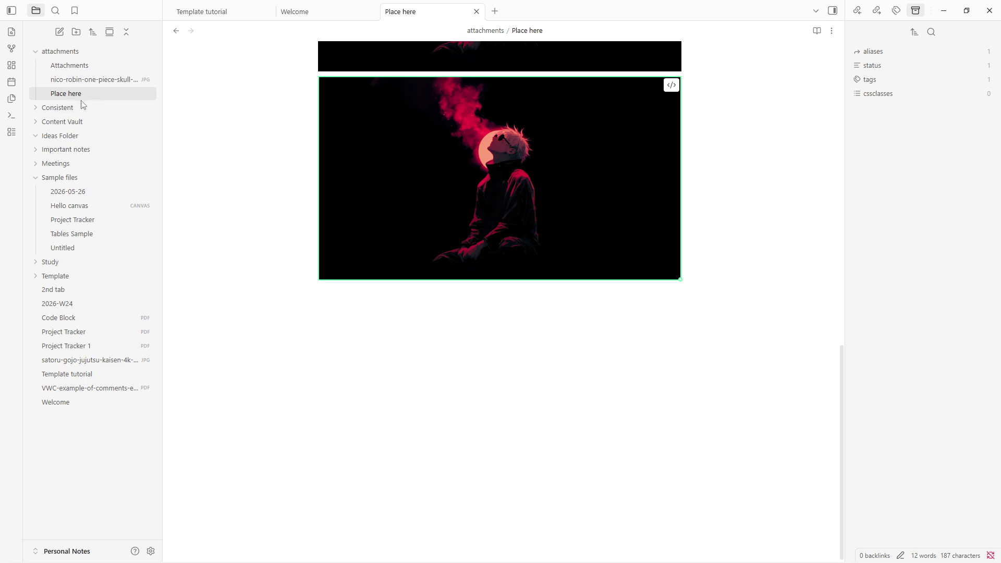
Open the Attachments note and embed the external ChatGPT Image Mar 6, 2026, 10_36_18 PM PNG in its body.
{"action": "left_click", "coordinate": [82, 67]}
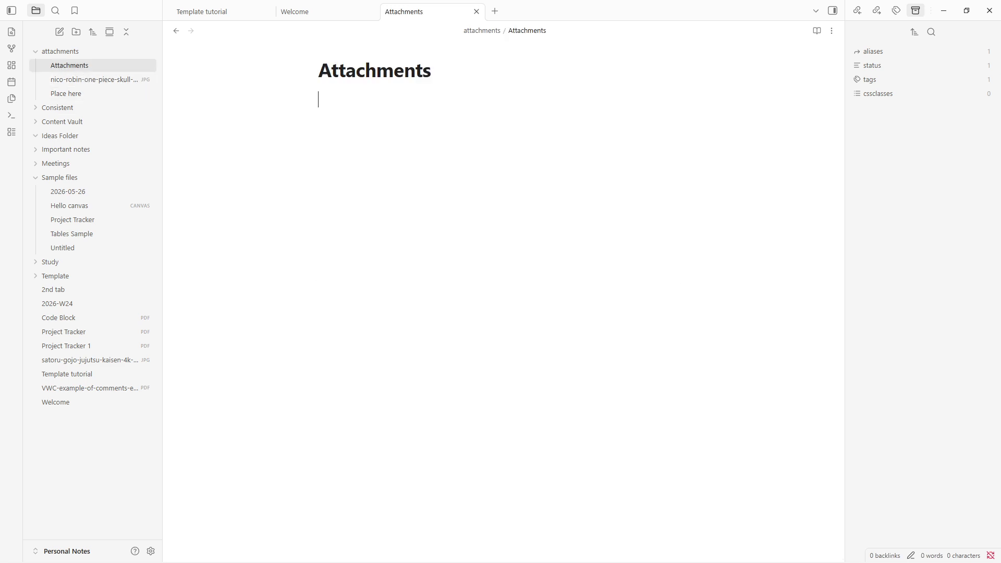
{"action": "left_click_drag", "start_coordinate": [300, 250], "coordinate": [453, 218]}
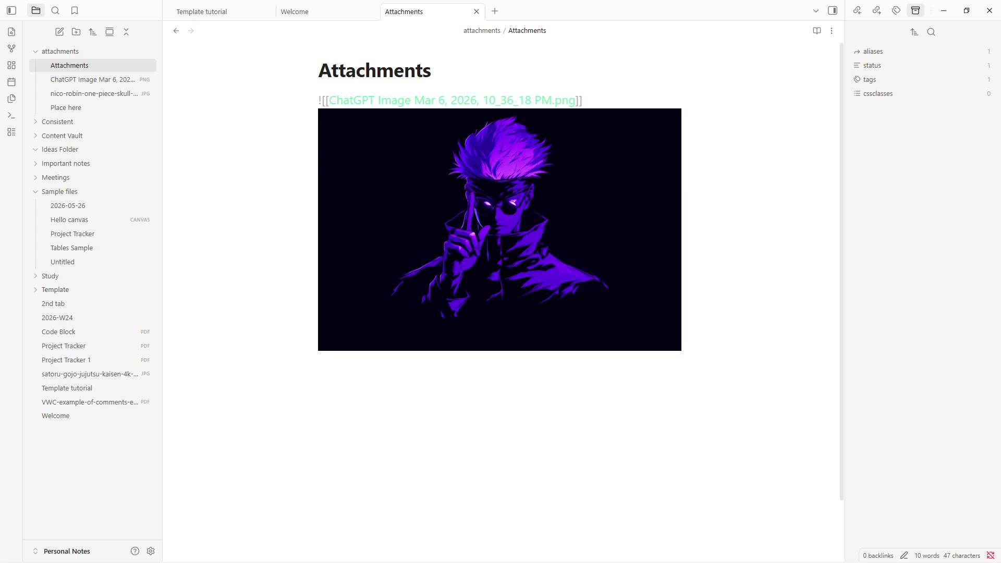
{"action": "key", "text": "alt+Tab"}
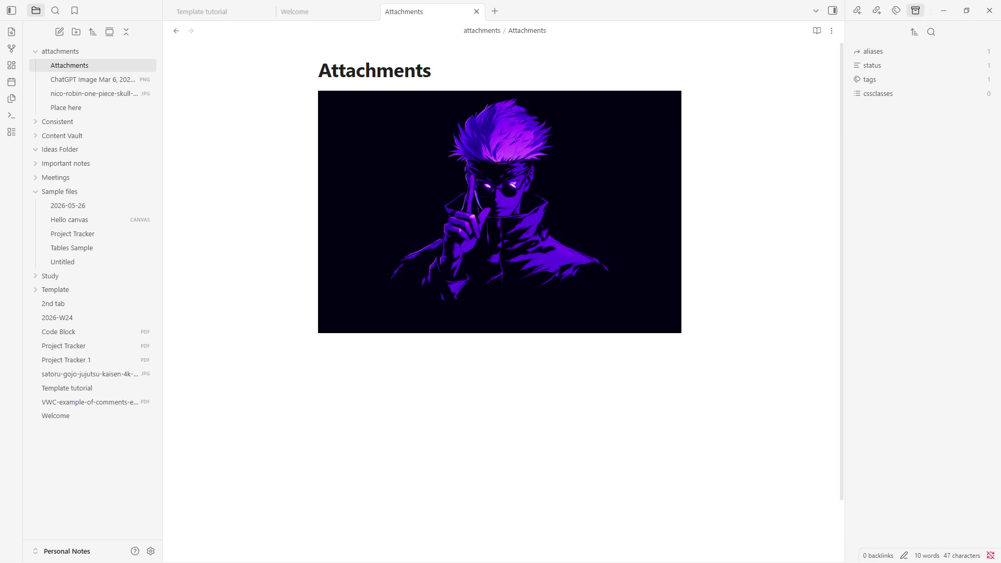
{"action": "right_click", "coordinate": [95, 85]}
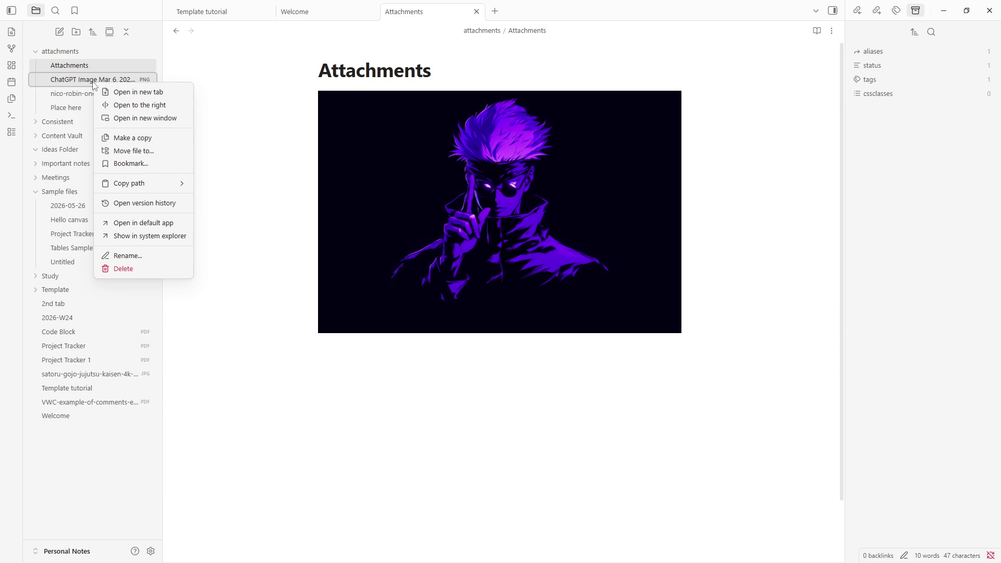
{"action": "right_click", "coordinate": [71, 108]}
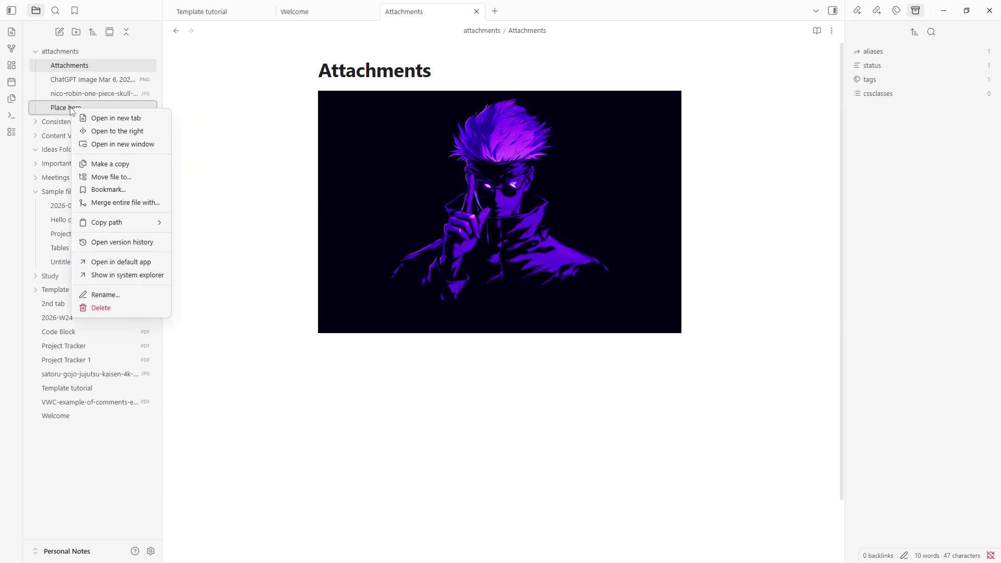
{"action": "right_click", "coordinate": [94, 85]}
{"action": "right_click", "coordinate": [94, 85]}
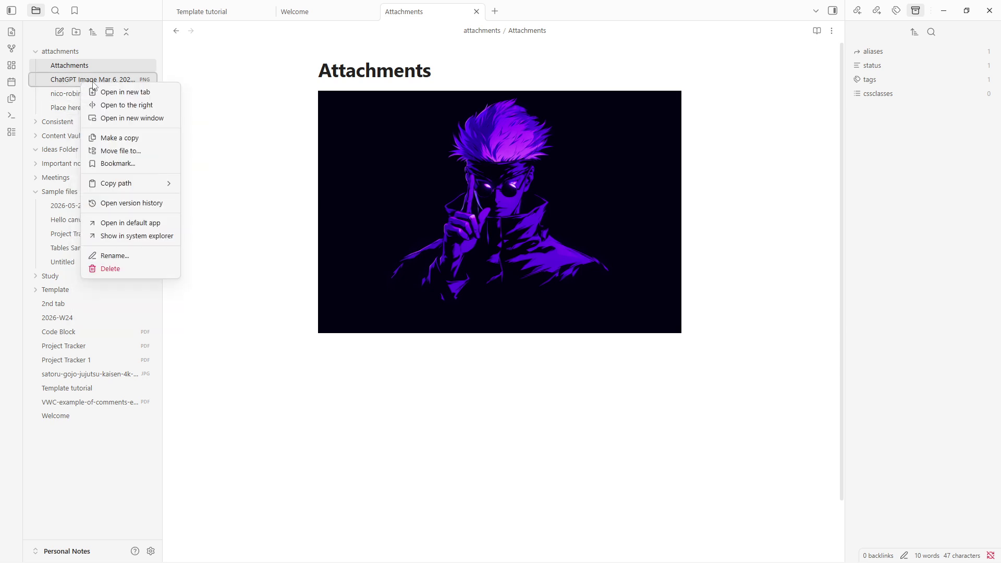
{"action": "left_click", "coordinate": [446, 141]}
Rename the file of the image embedded in the Attachments note as anime guy.
{"action": "right_click", "coordinate": [447, 145]}
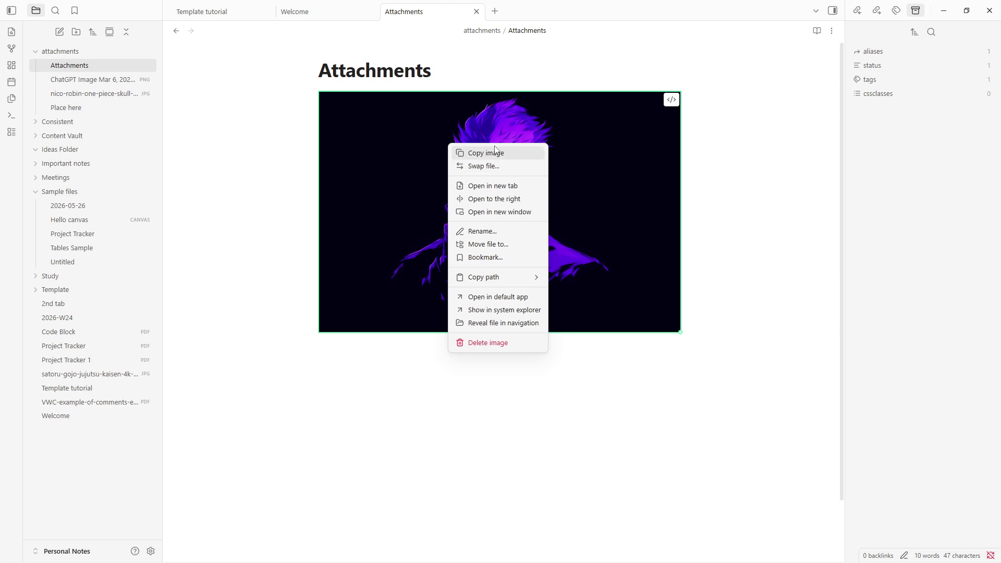
{"action": "left_click", "coordinate": [493, 231]}
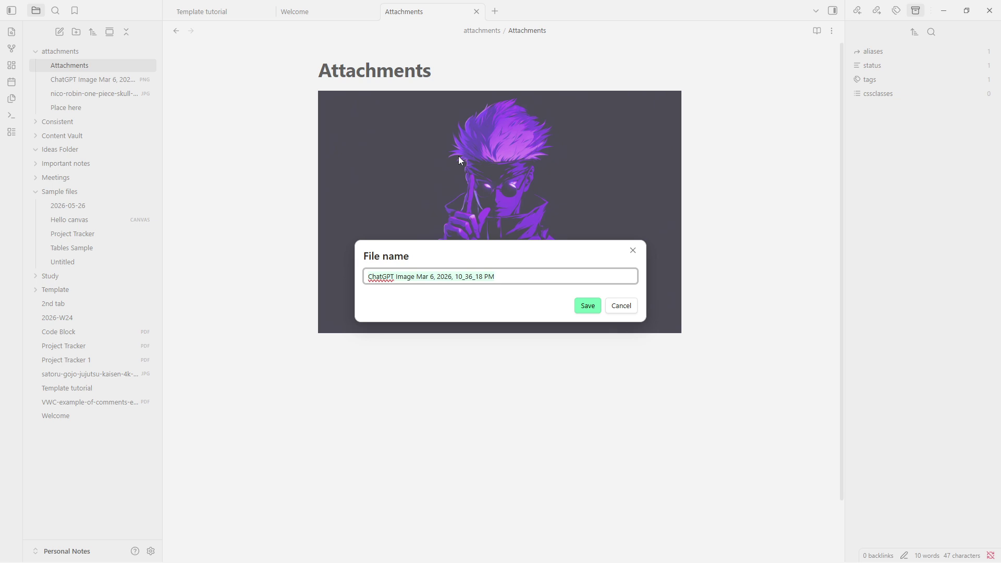
{"action": "type", "text": "anime guy"}
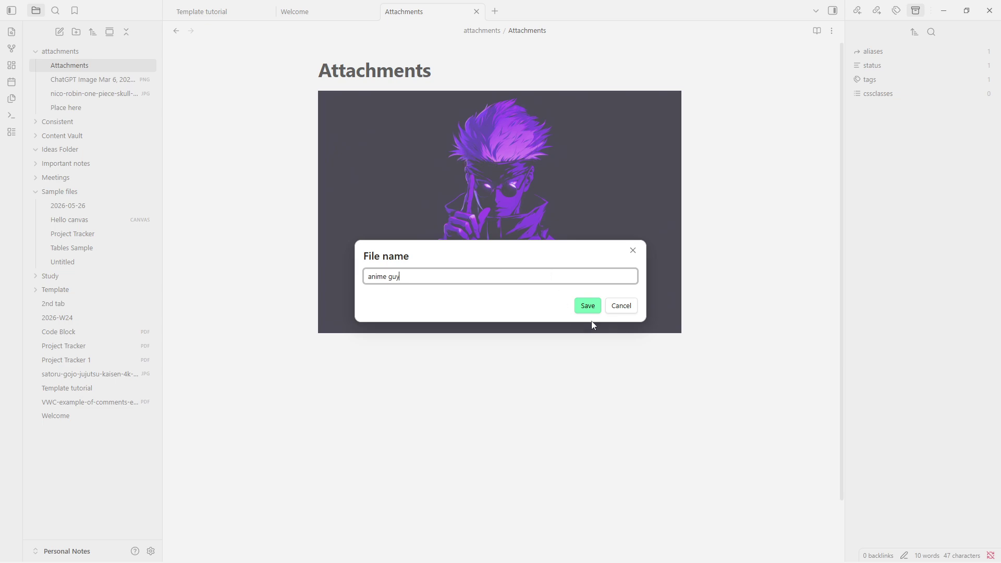
{"action": "left_click", "coordinate": [587, 306]}
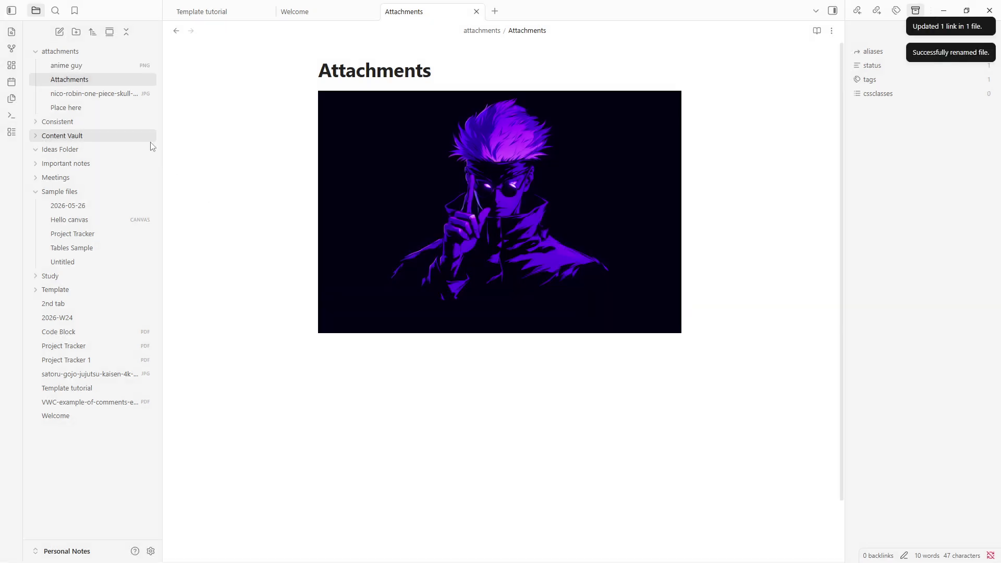
Open the Place here note and rename its embedded VWC-example-of-comments PDF file as Research material.
{"action": "left_click", "coordinate": [116, 94]}
{"action": "left_click", "coordinate": [137, 107]}
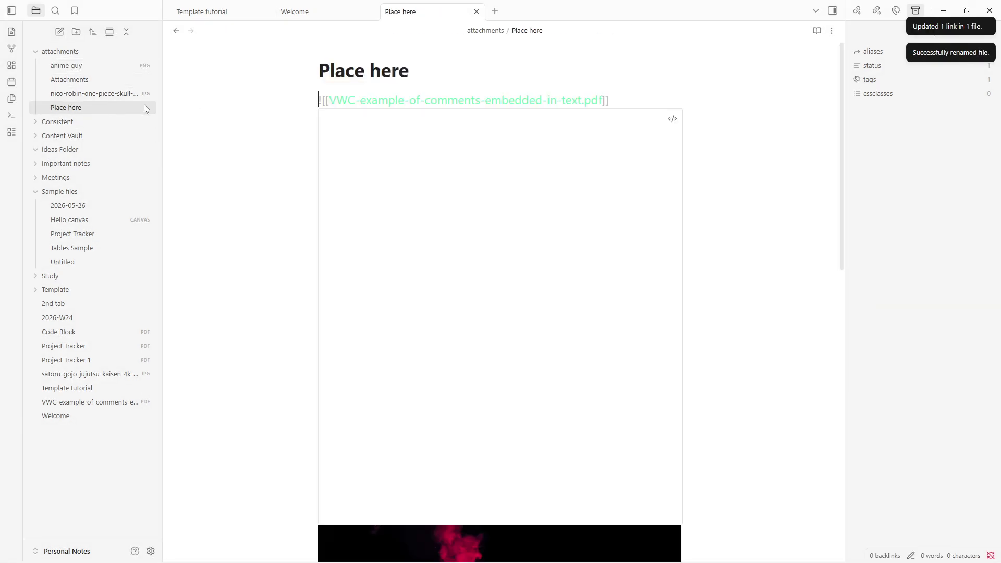
{"action": "left_click", "coordinate": [618, 105]}
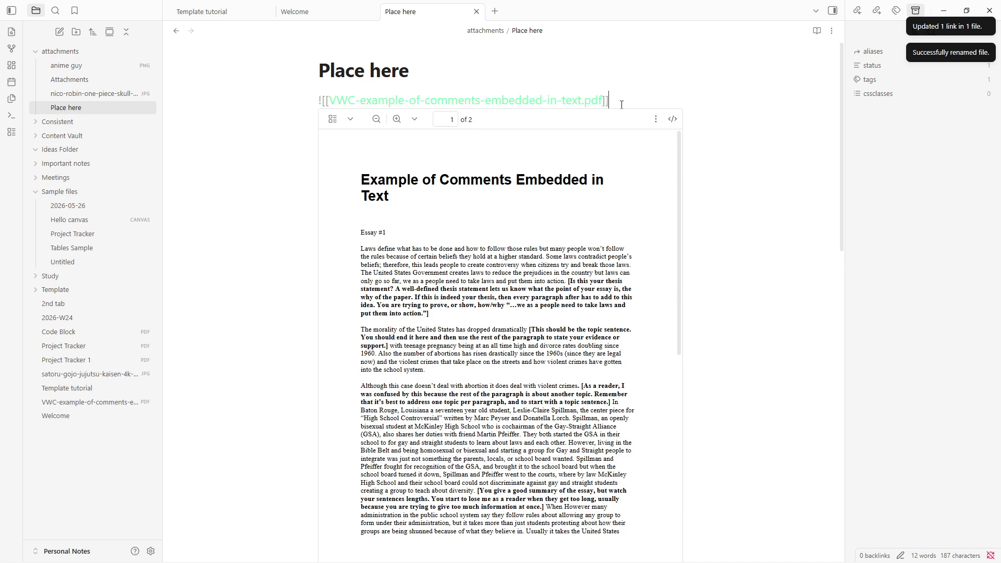
{"action": "left_click_drag", "start_coordinate": [599, 102], "coordinate": [303, 108]}
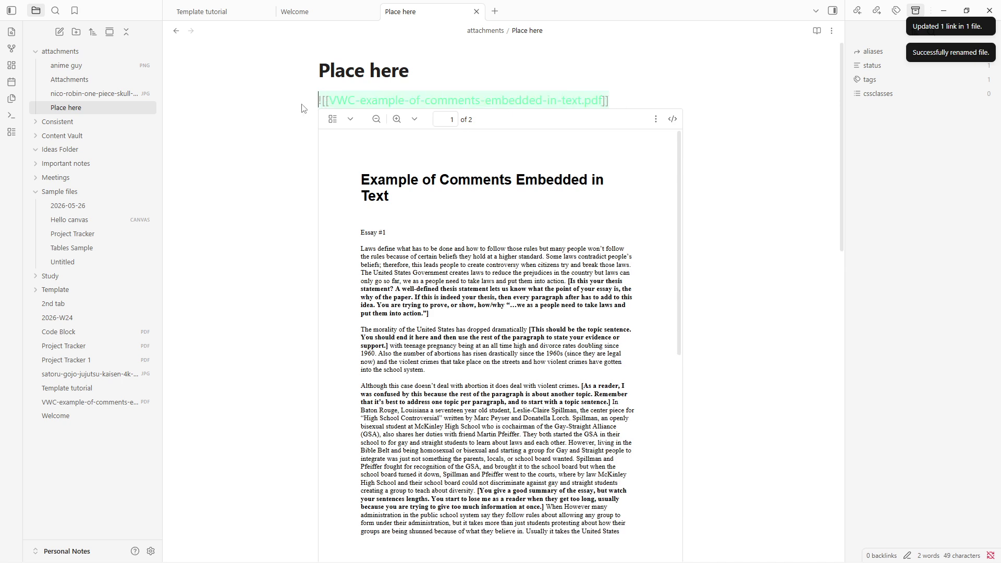
{"action": "key", "text": "BackSpace"}
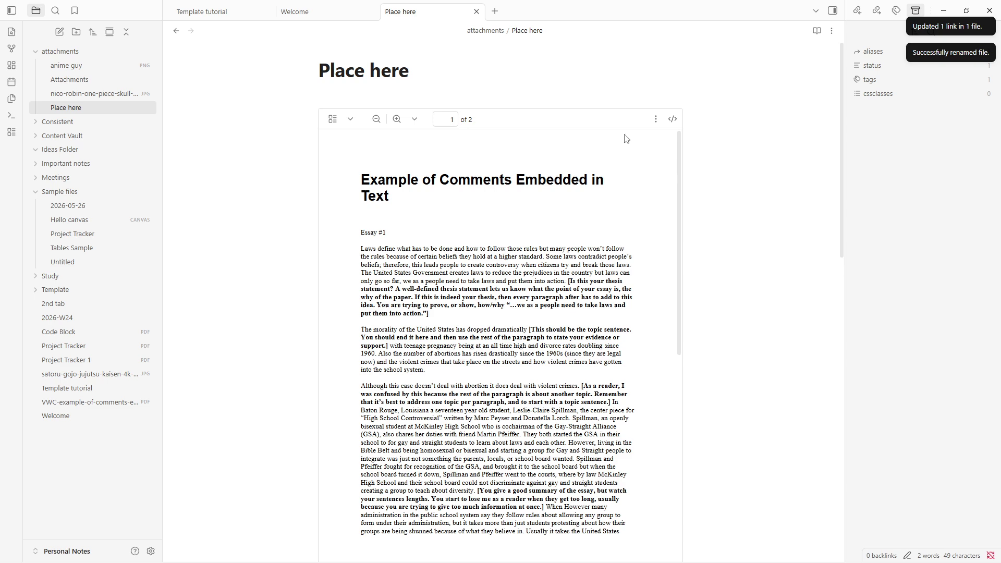
{"action": "right_click", "coordinate": [607, 123]}
{"action": "right_click", "coordinate": [454, 112]}
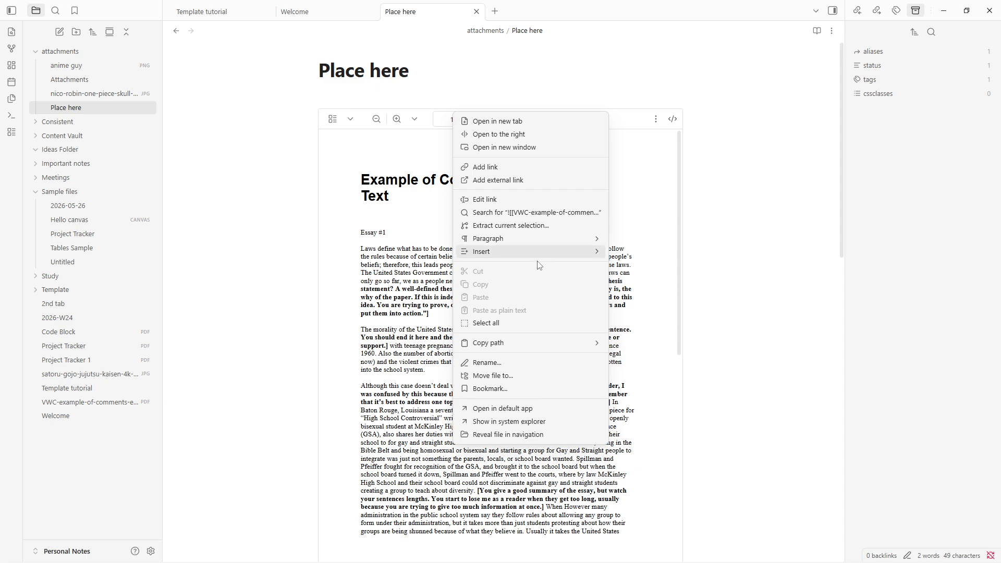
{"action": "left_click", "coordinate": [512, 362]}
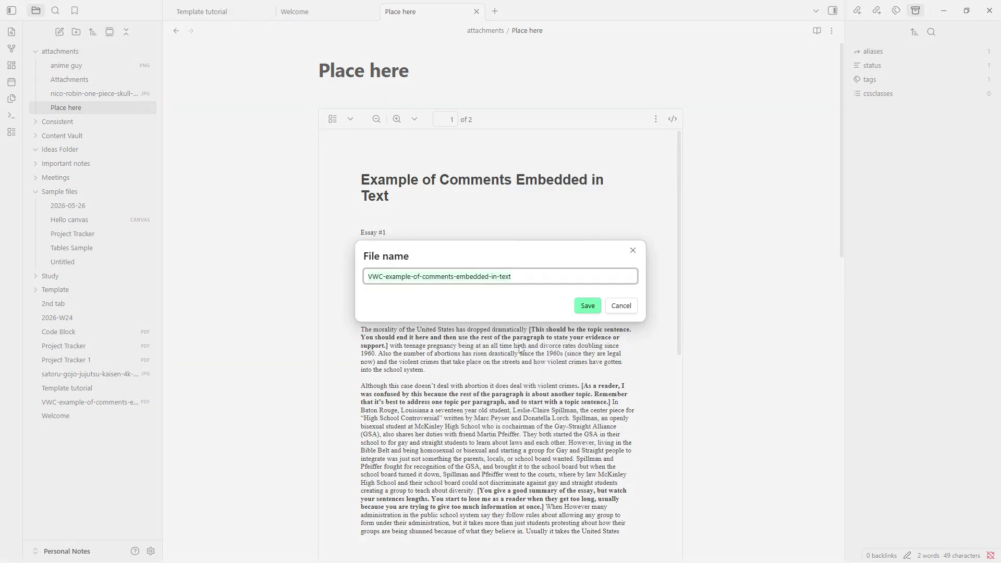
{"action": "type", "text": "Res"}
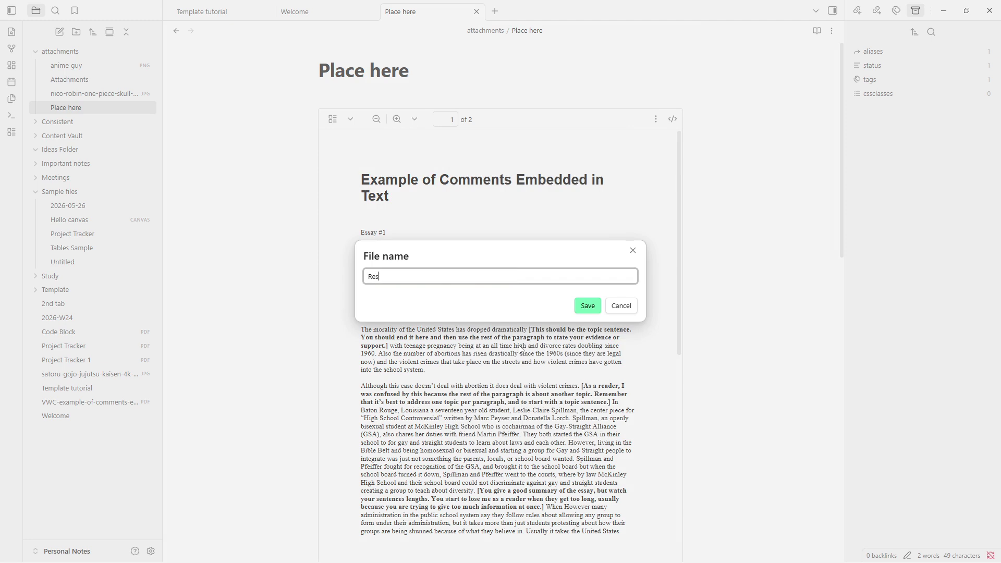
{"action": "type", "text": "earch matereui"}
{"action": "key", "text": "BackSpace"}
{"action": "type", "text": "ial"}
{"action": "key", "text": "Return"}
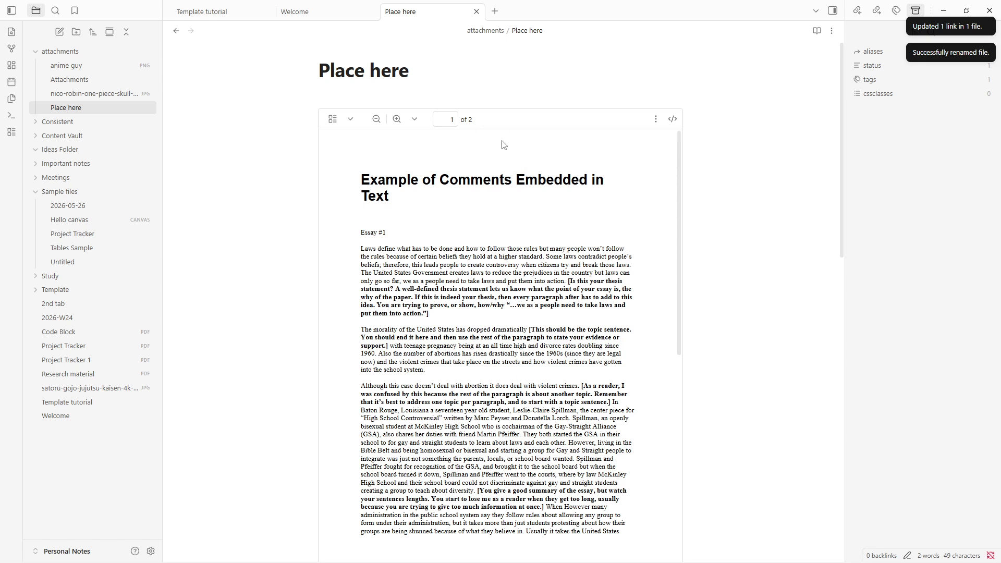
Review the Research material PDF's embed link and the wallpaper images below it in the Place here note.
{"action": "left_click", "coordinate": [393, 99]}
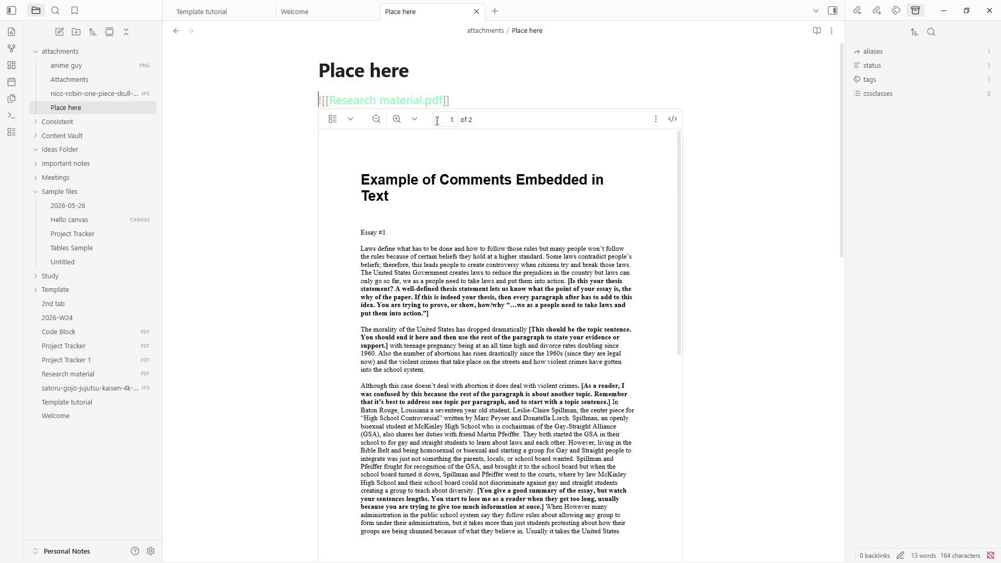
{"action": "scroll", "coordinate": [443, 486], "scroll_direction": "down", "scroll_amount": 10}
{"action": "scroll", "coordinate": [442, 486], "scroll_direction": "down", "scroll_amount": 8}
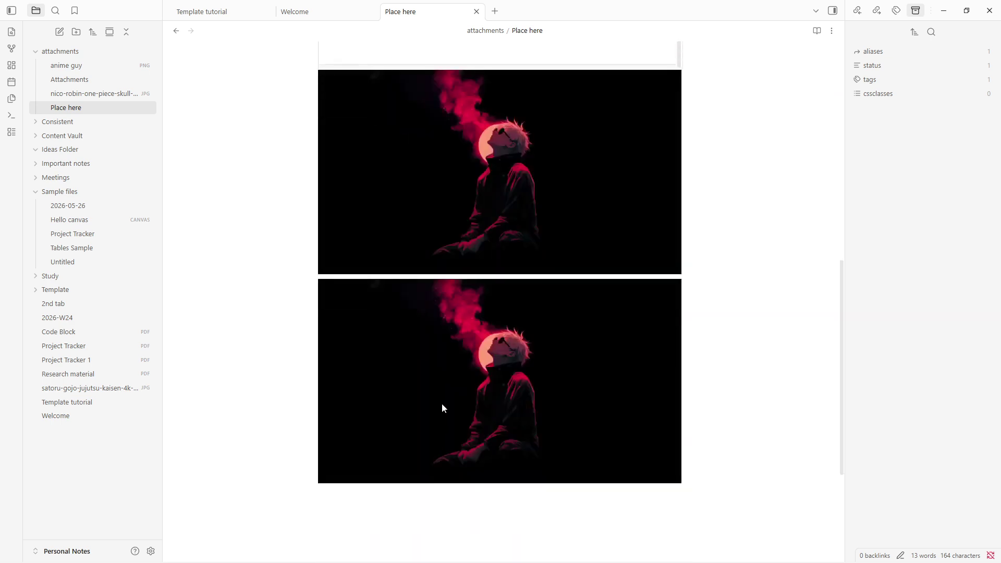
{"action": "left_click", "coordinate": [114, 276]}
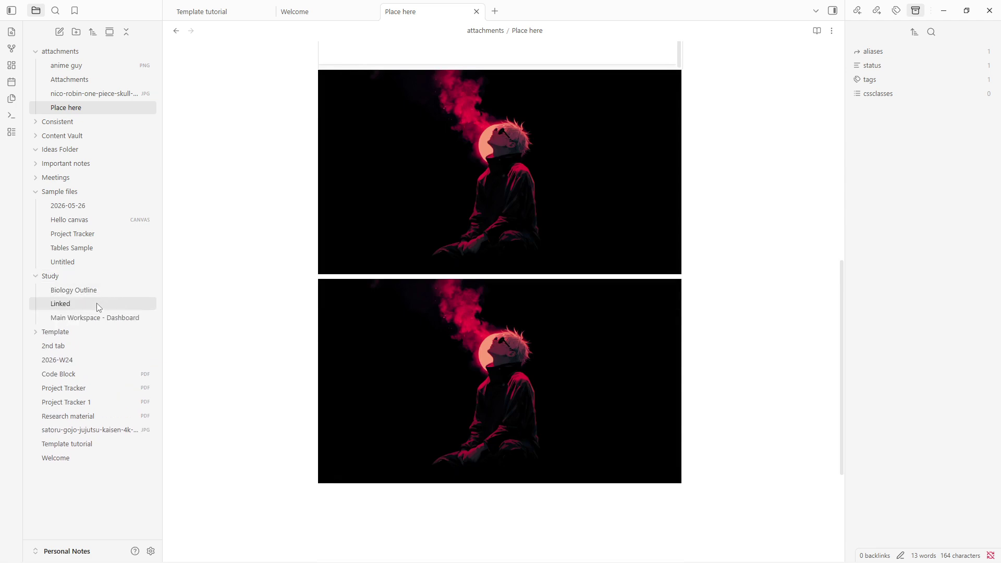
{"action": "left_click", "coordinate": [81, 275]}
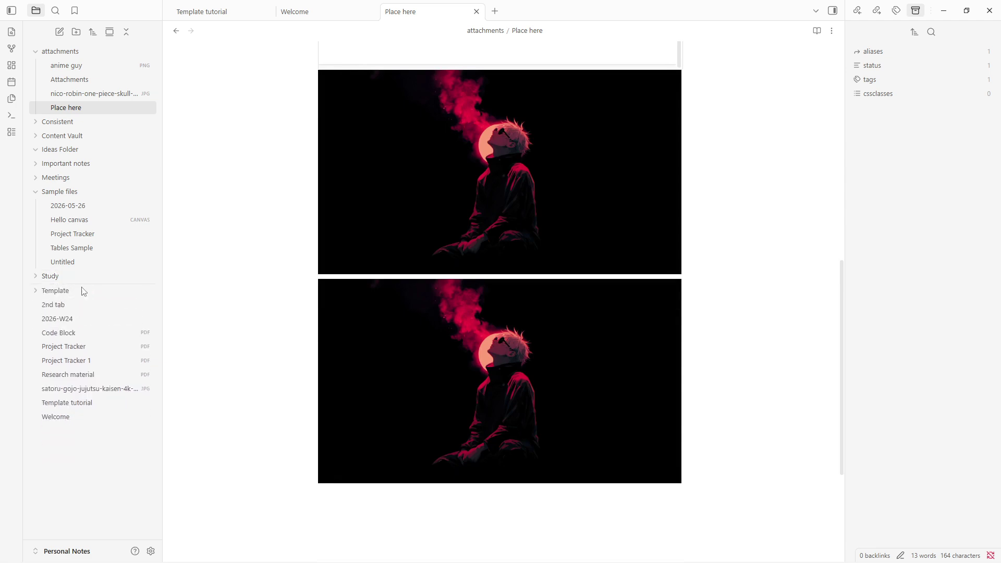
Open the Template tutorial note and insert an internal link to anime guy.png below the Info callout.
{"action": "left_click", "coordinate": [77, 400]}
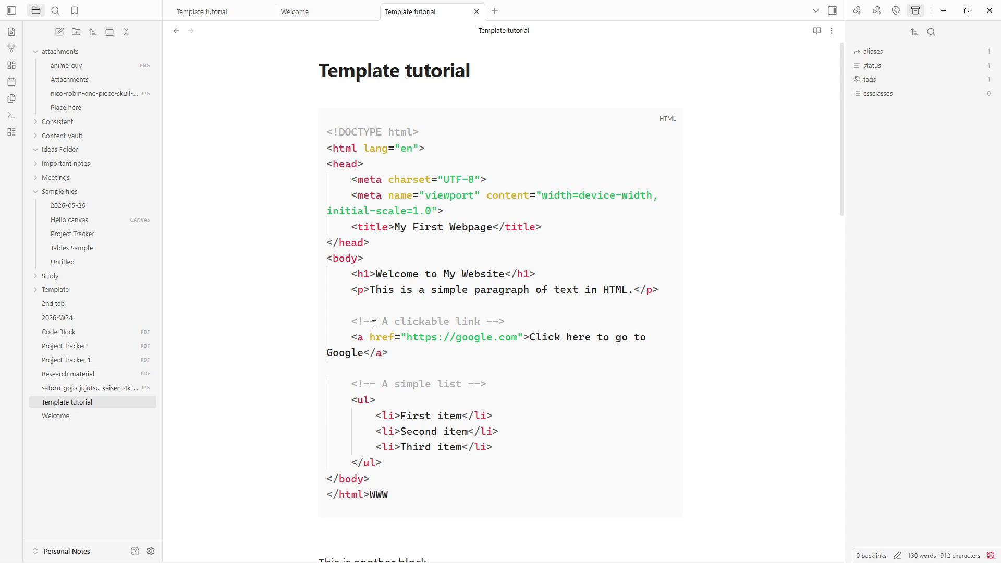
{"action": "scroll", "coordinate": [374, 325], "scroll_direction": "down", "scroll_amount": 15}
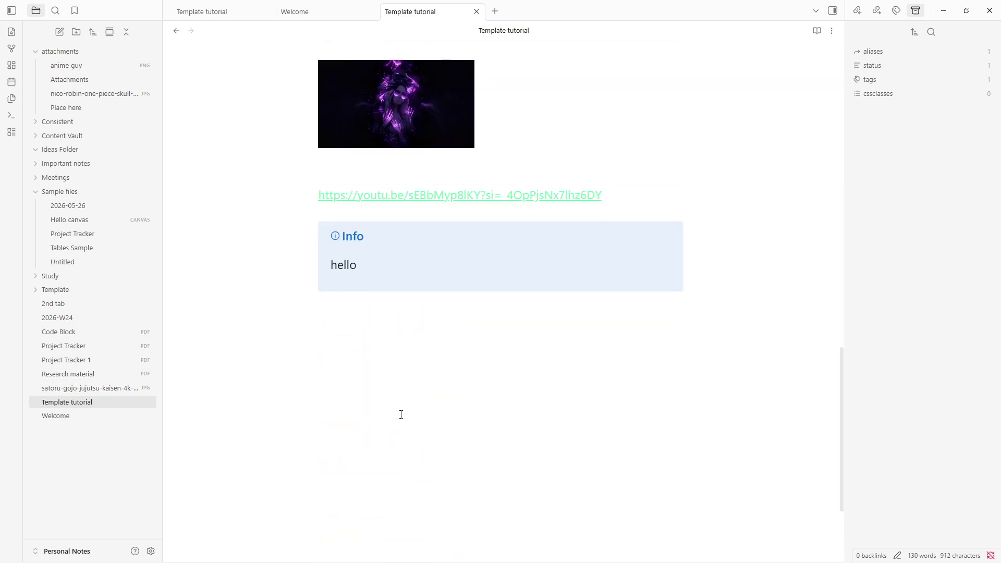
{"action": "type", "text": "[["}
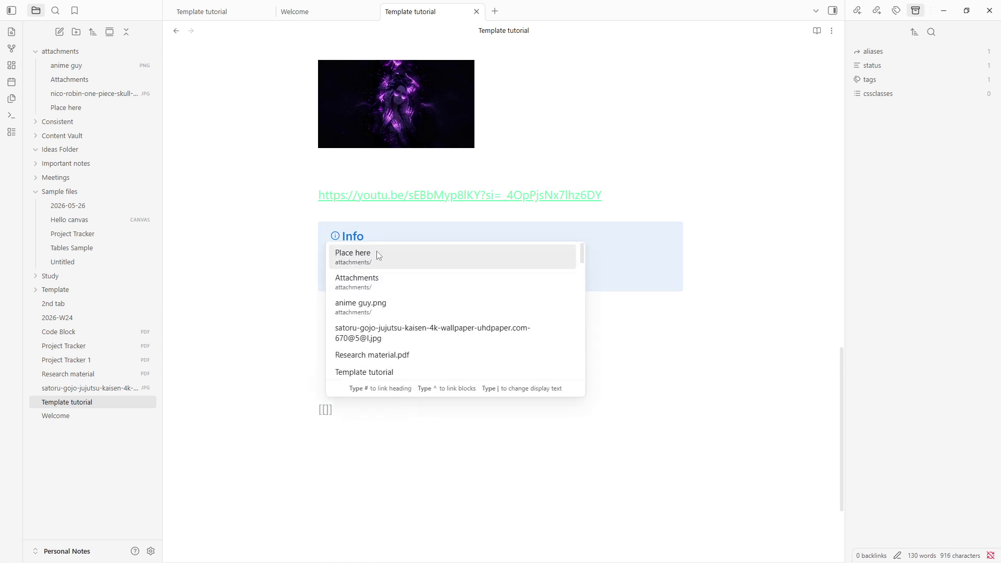
{"action": "left_click", "coordinate": [381, 309]}
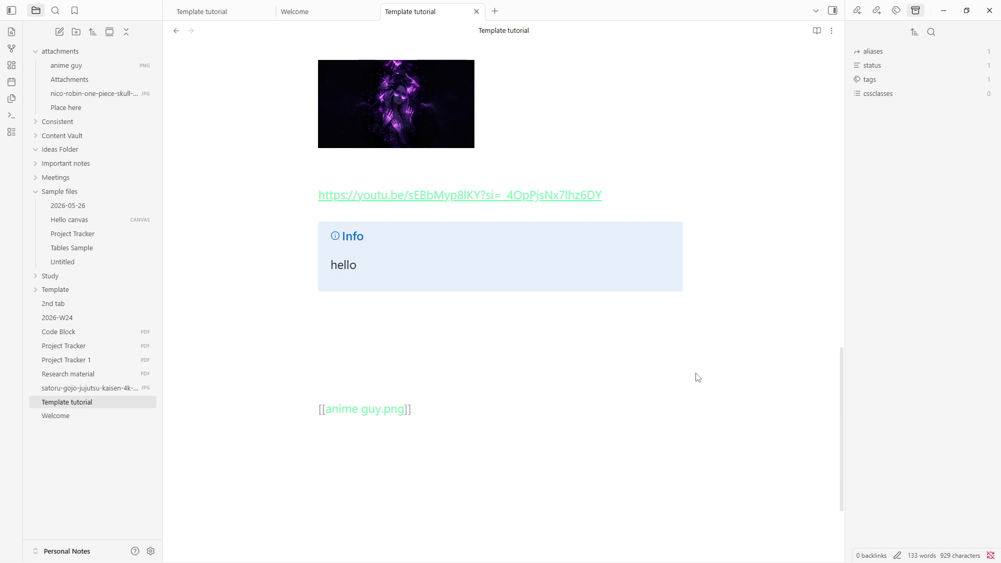
Follow the anime guy.png link to view the image in its own tab, and close that tab.
{"action": "scroll", "coordinate": [512, 375], "scroll_direction": "down", "scroll_amount": 3}
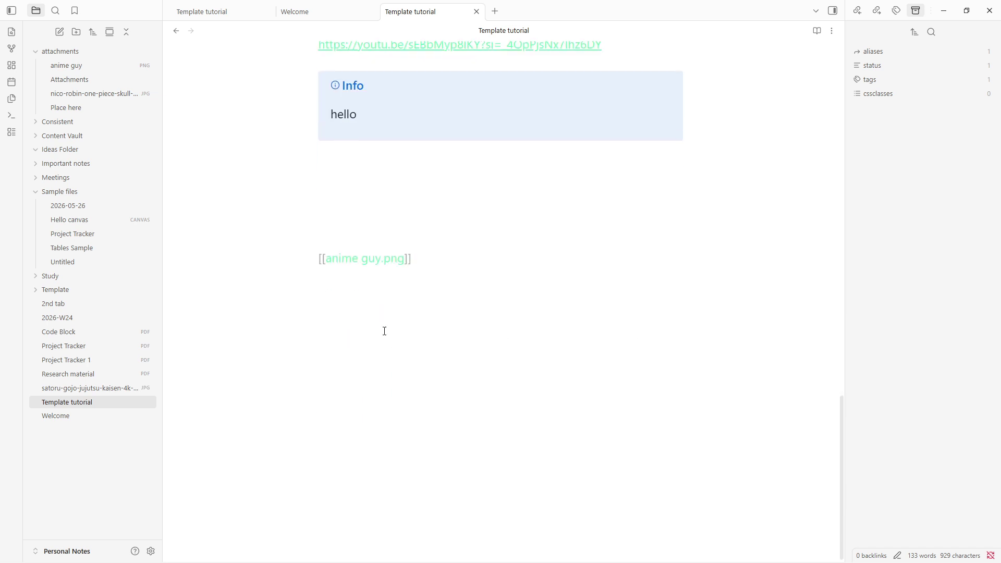
{"action": "left_click", "coordinate": [358, 263]}
{"action": "left_click_drag", "start_coordinate": [358, 262], "coordinate": [361, 262]}
{"action": "triple_click", "coordinate": [360, 262]}
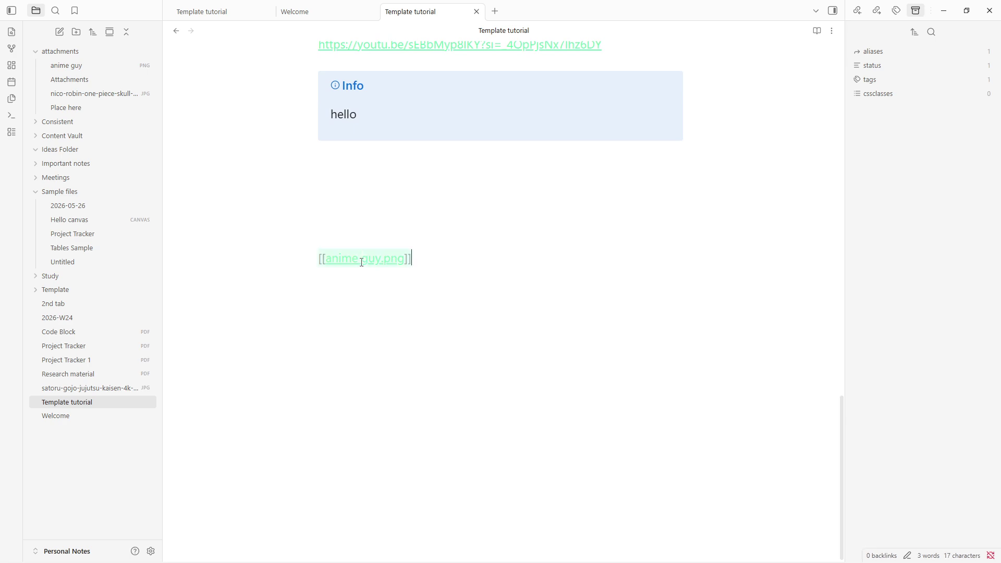
{"action": "left_click", "coordinate": [360, 262], "text": "ctrl"}
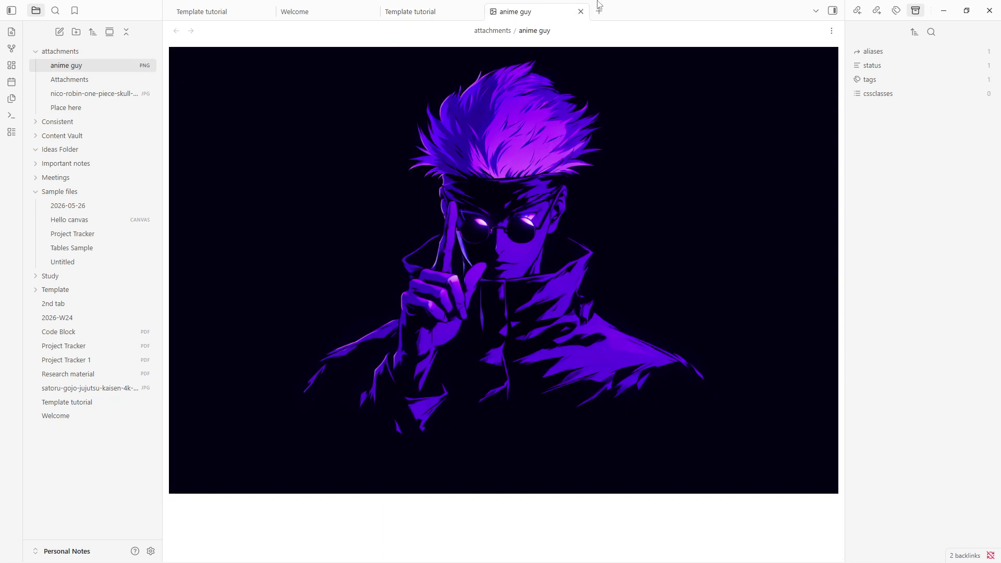
{"action": "left_click", "coordinate": [581, 11]}
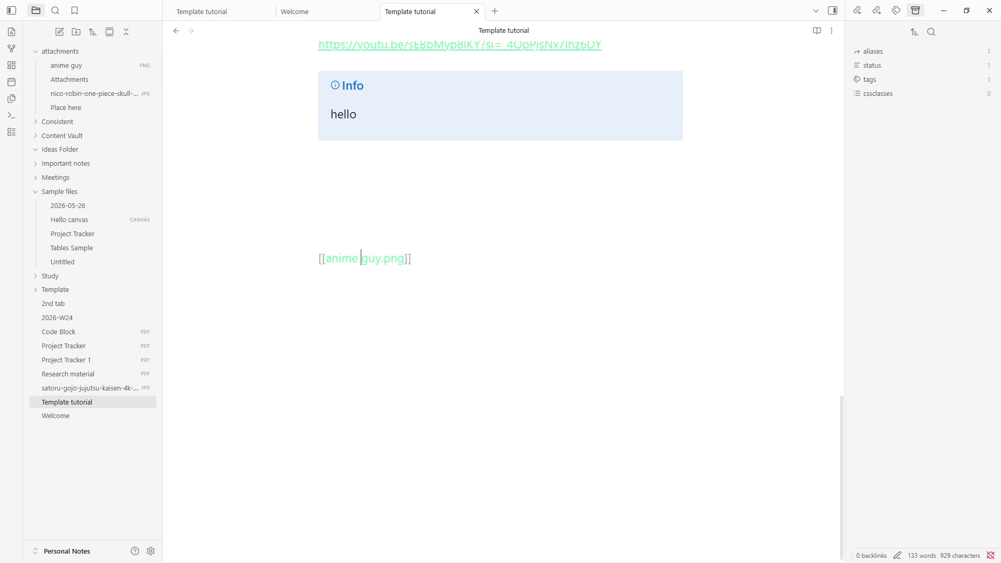
Look back over the Template tutorial note and reopen the Place here note in the attachments folder.
{"action": "scroll", "coordinate": [235, 134], "scroll_direction": "up", "scroll_amount": 15}
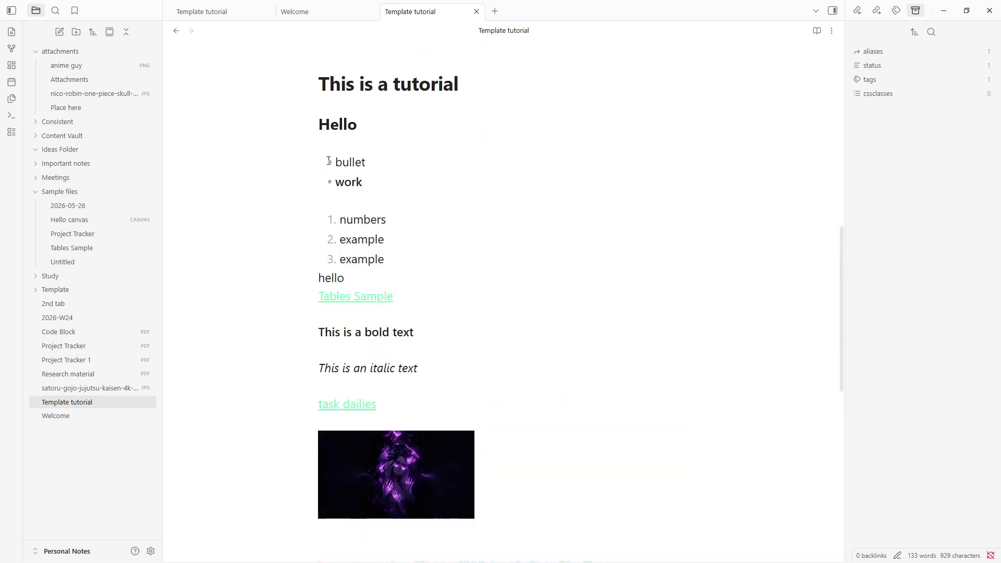
{"action": "left_click", "coordinate": [83, 106]}
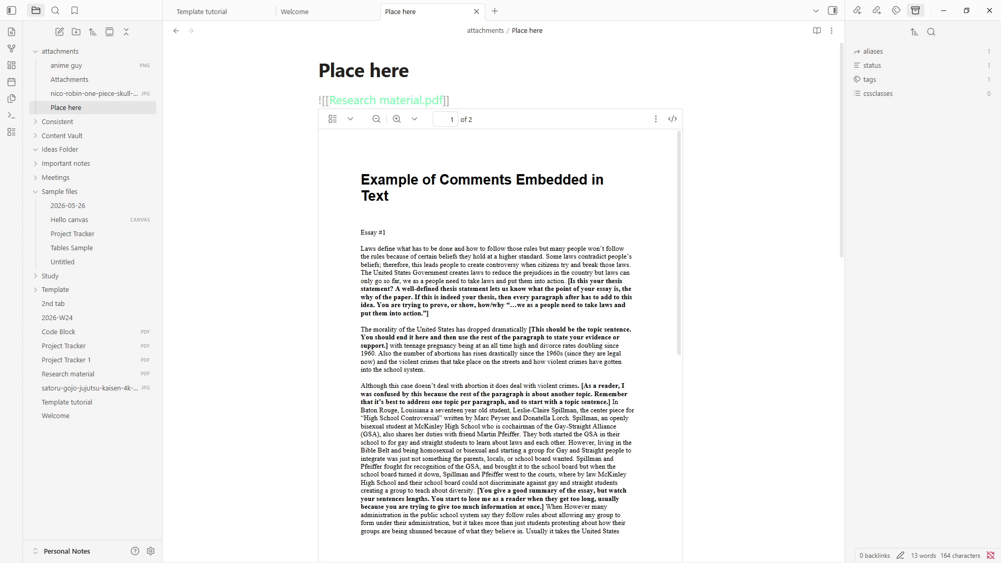